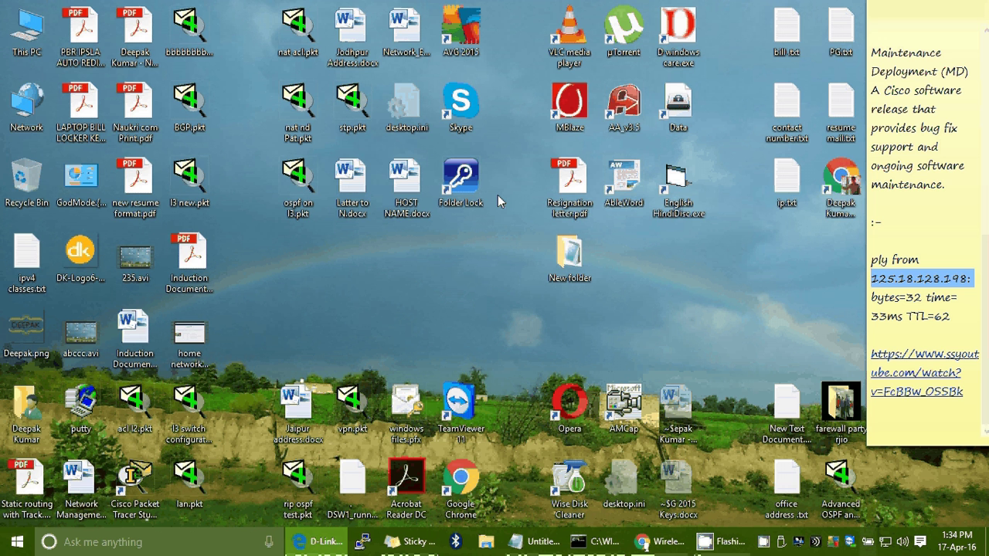
Step: Load the router admin address 192.168.10.1 in Edge's first tab
left_click(319, 541)
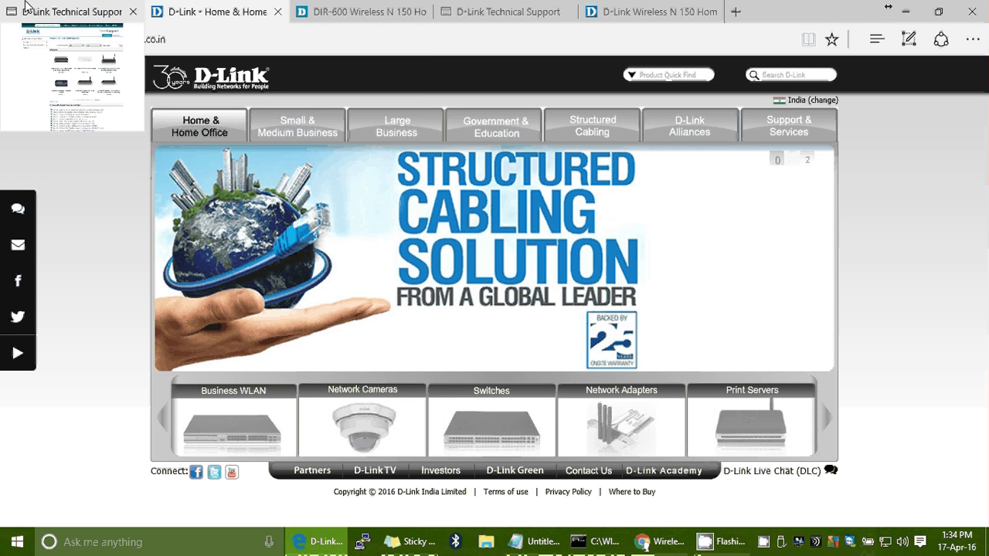
left_click(25, 5)
left_click(185, 40)
type("1")
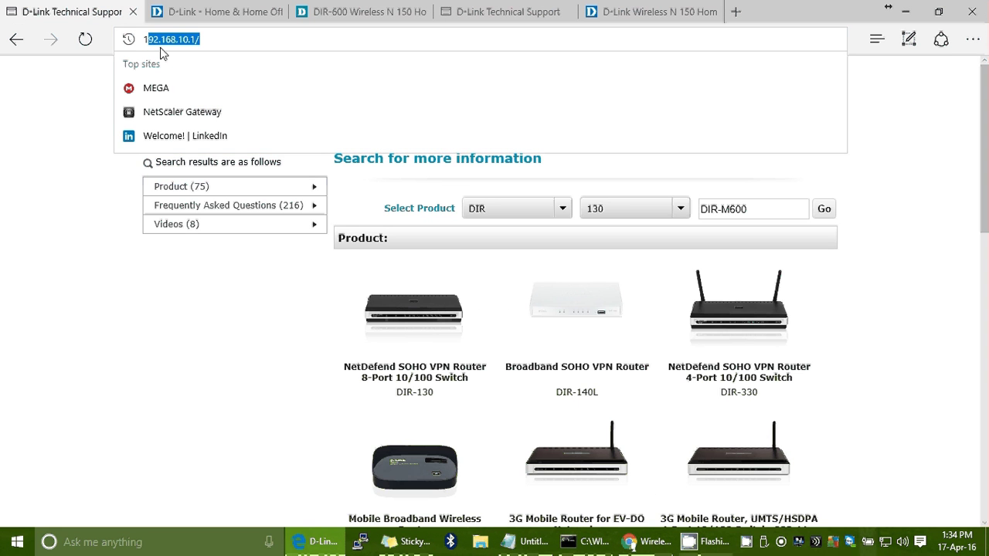
type("92.")
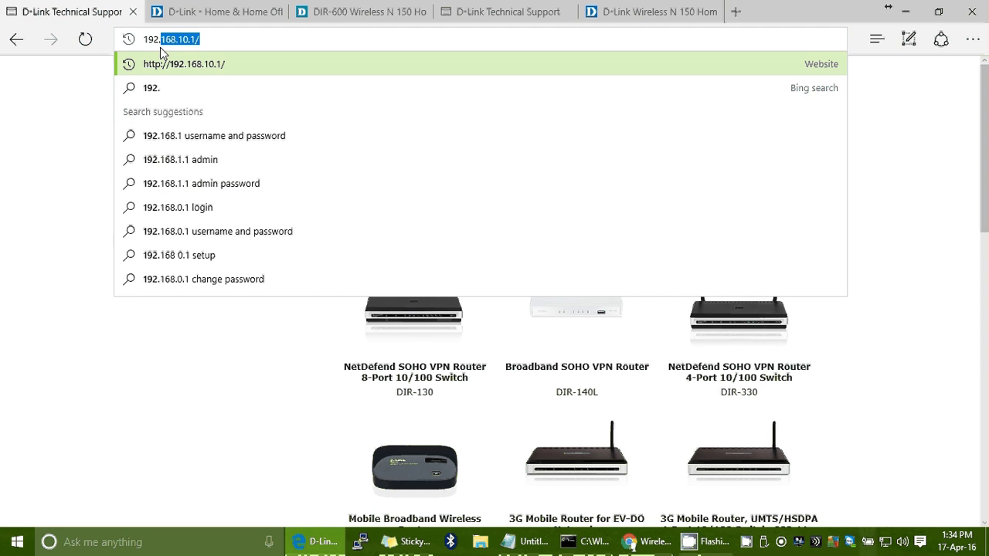
key("Return")
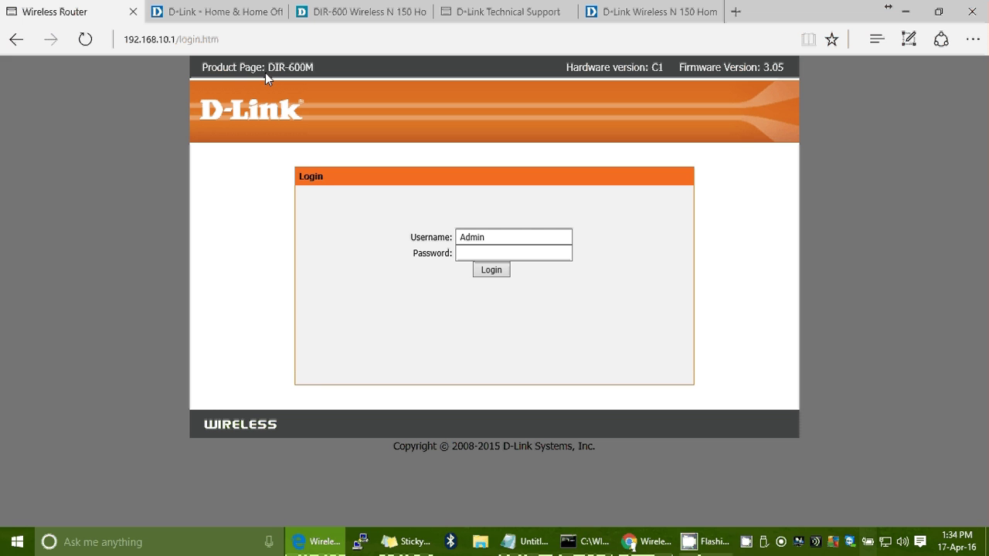
Step: Log in to the DIR-600M as Admin using the saved autofilled credentials
left_click_drag(266, 67, 319, 66)
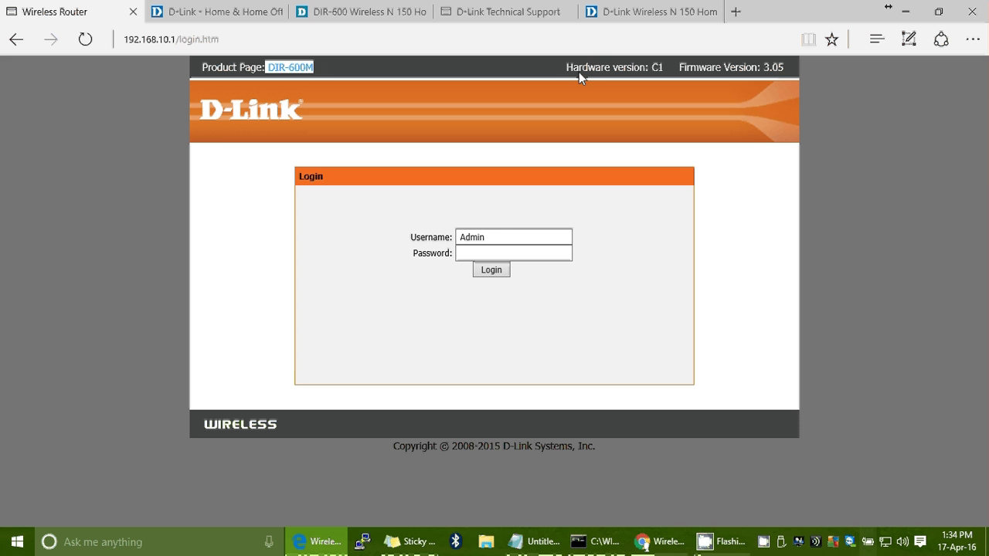
left_click(536, 242)
left_click(525, 261)
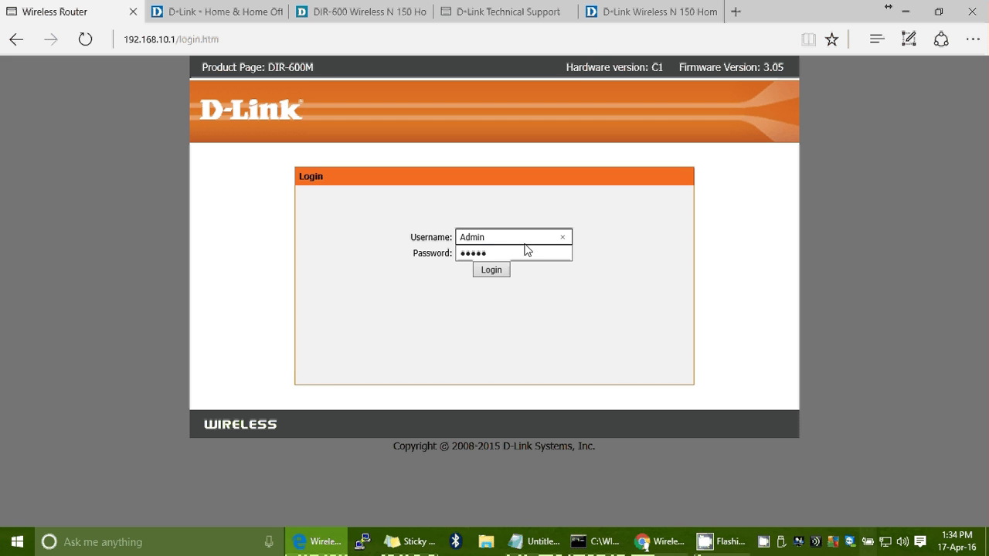
left_click(495, 276)
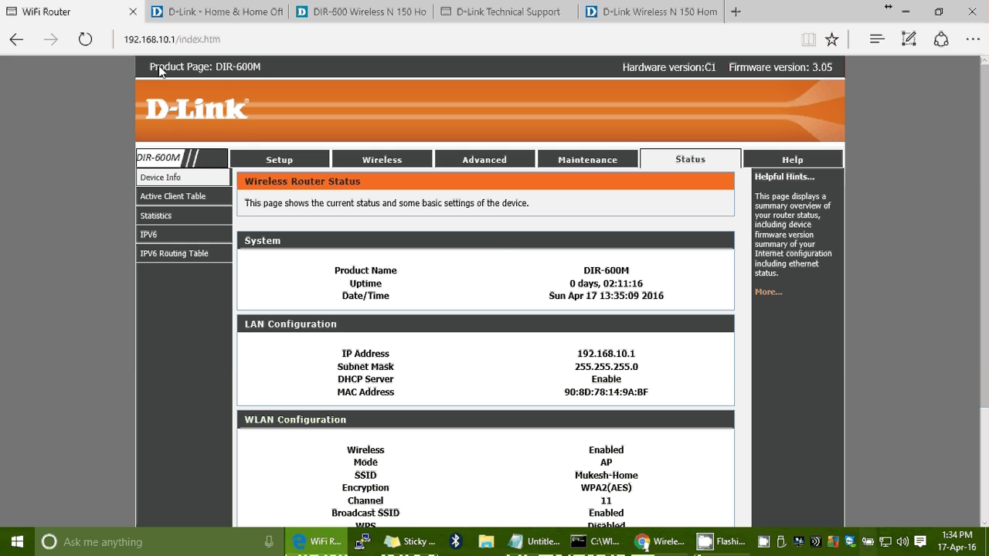
Step: Check the router model and current firmware version 3.05 in the page header
left_click_drag(151, 69, 258, 68)
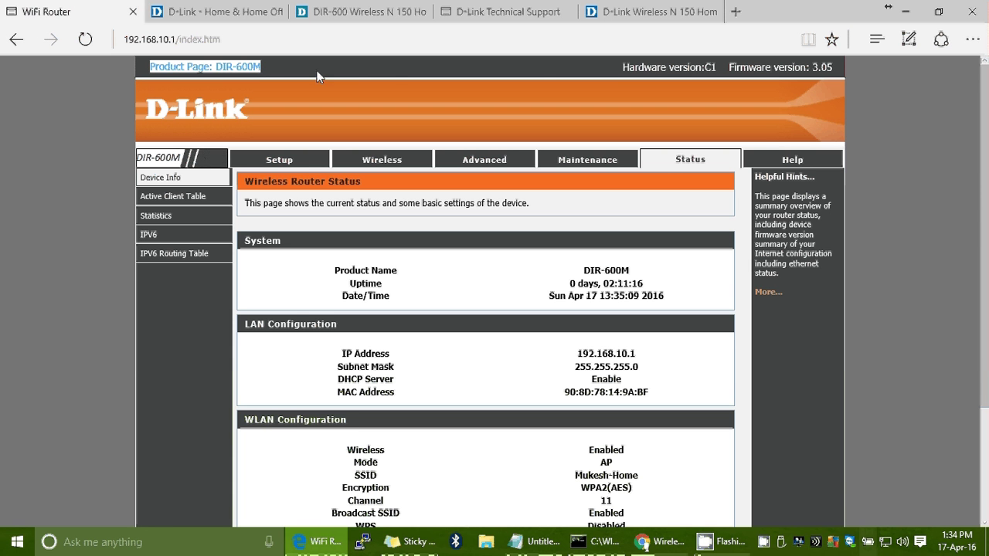
scroll(368, 72, "down", 2)
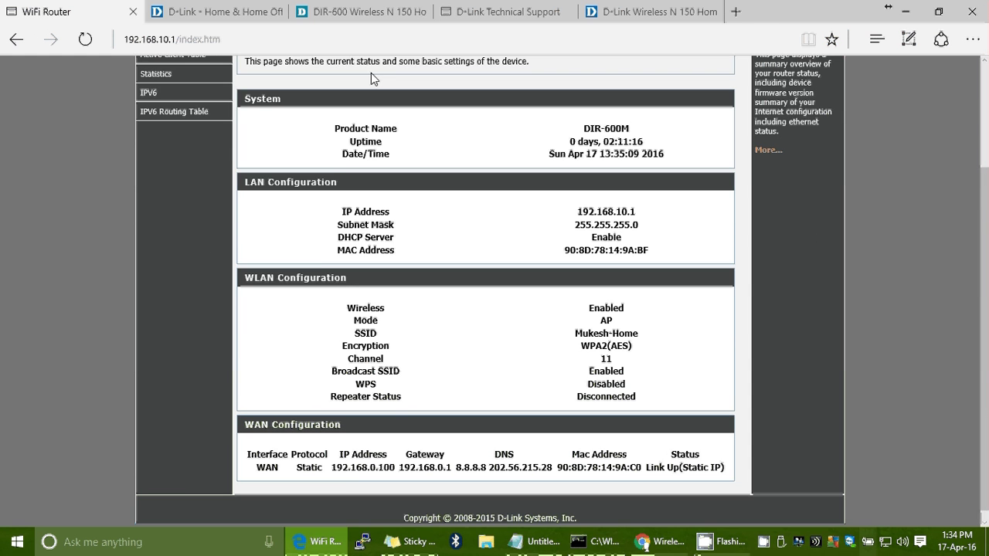
scroll(371, 72, "up", 2)
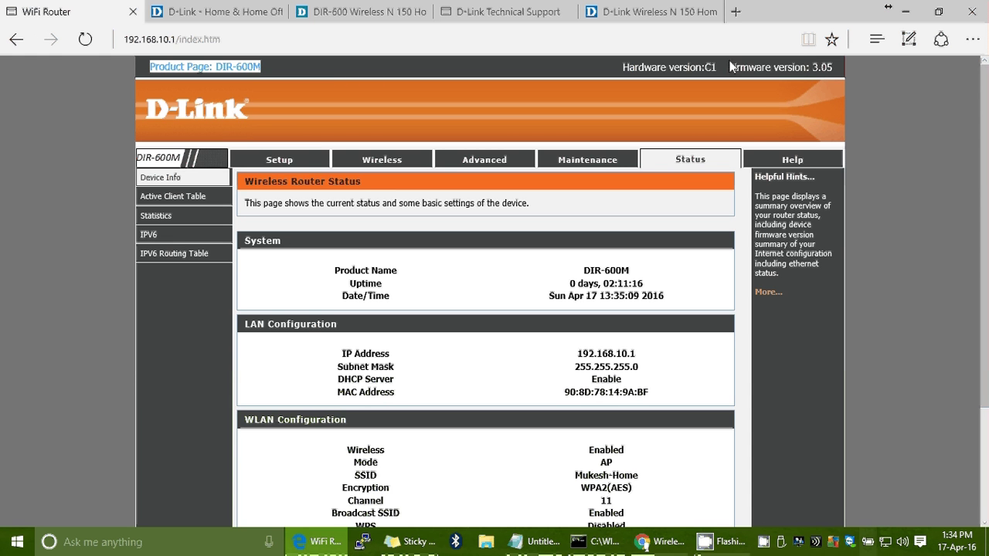
left_click_drag(729, 68, 844, 68)
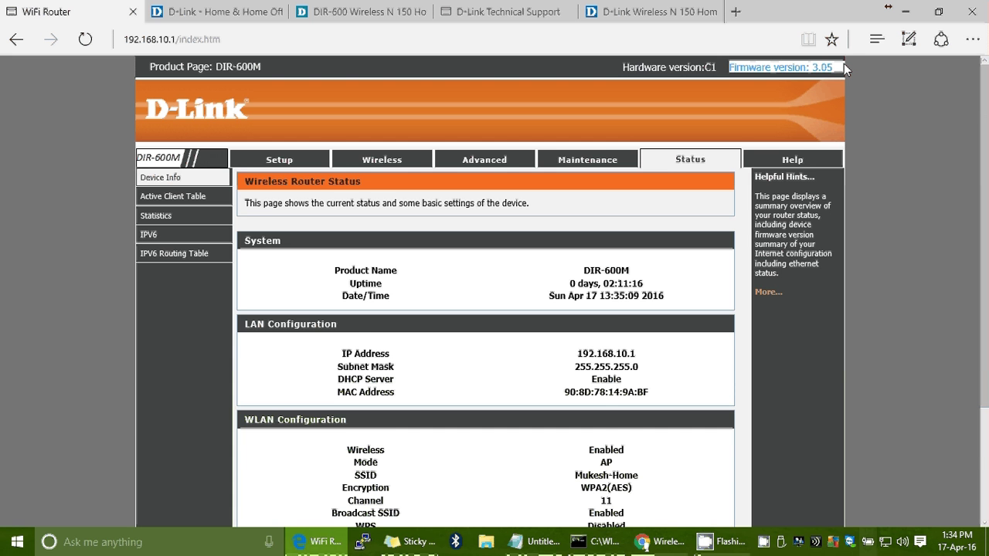
scroll(843, 63, "down", 1)
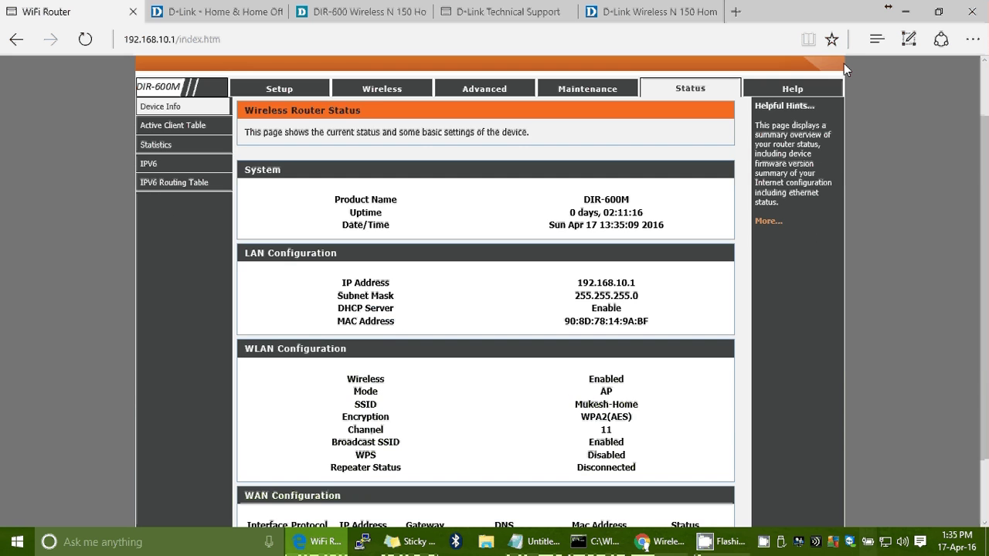
scroll(843, 63, "up", 1)
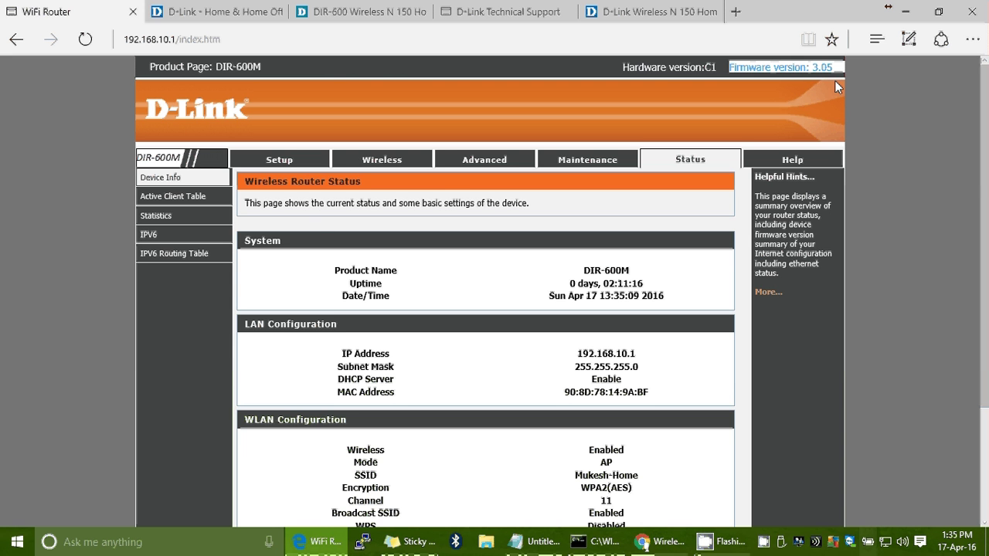
Step: Go to Maintenance > Firmware Upgrade and read the upgrade warning
left_click(591, 159)
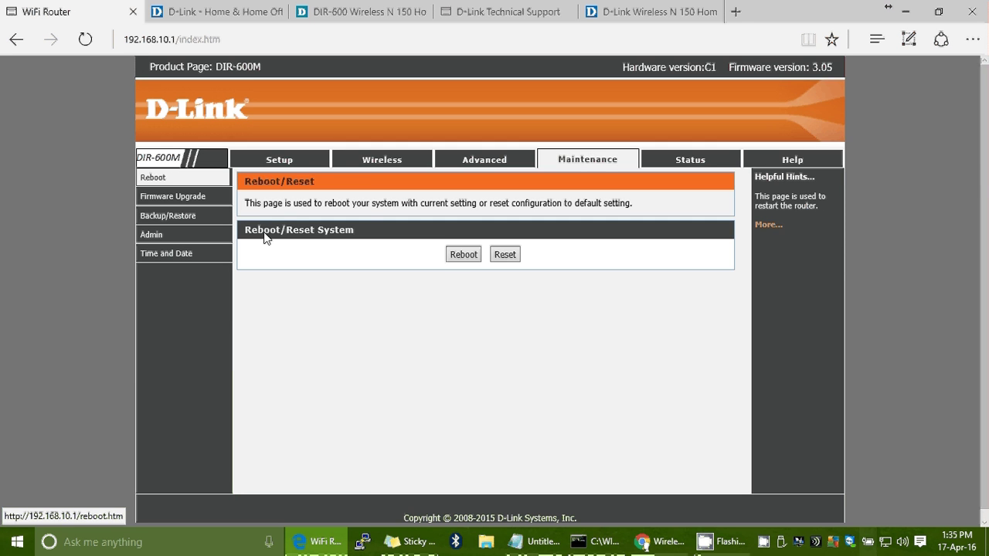
left_click(168, 198)
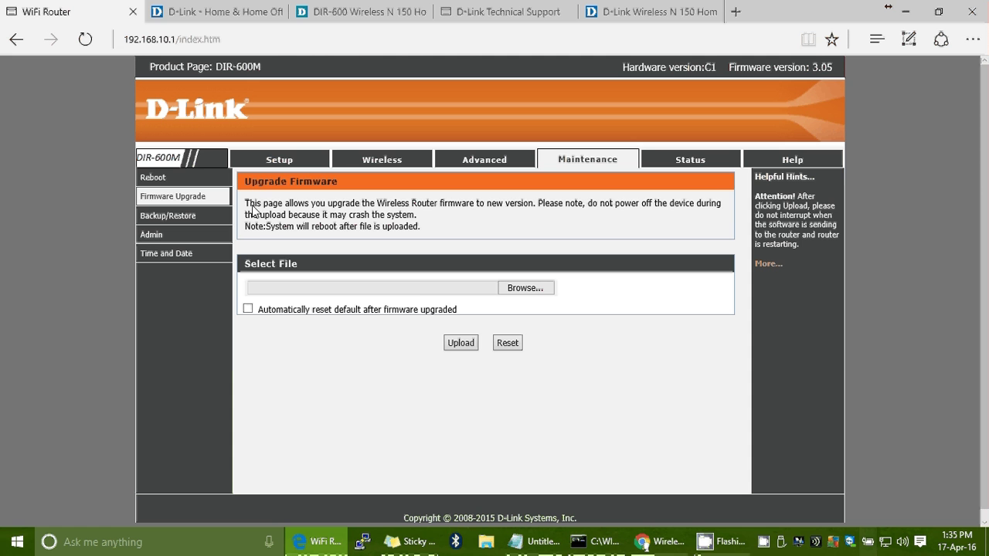
left_click_drag(252, 209, 287, 215)
left_click(424, 212)
Step: Delete all the Notepad note's text and move its window down and right
left_click(523, 541)
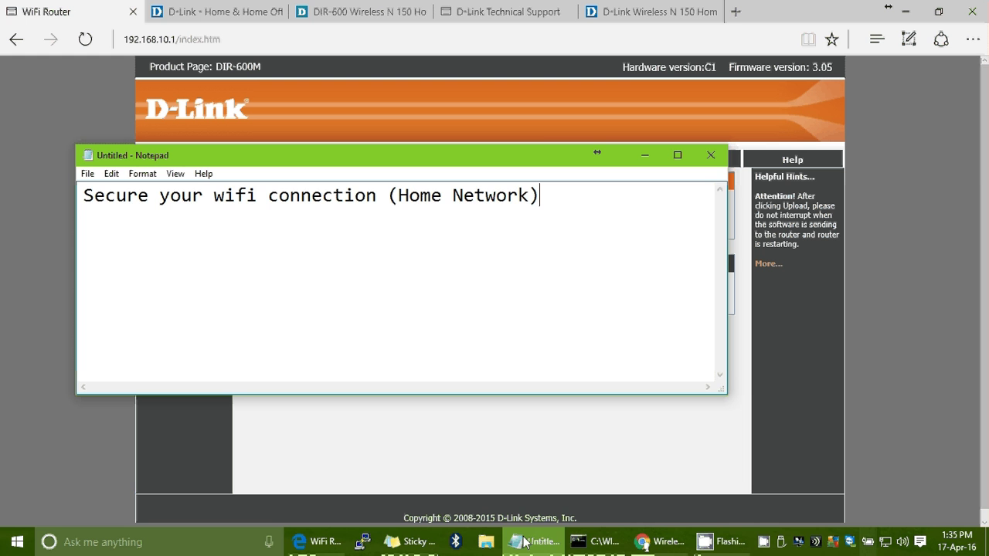
key("ctrl+a")
key("Delete")
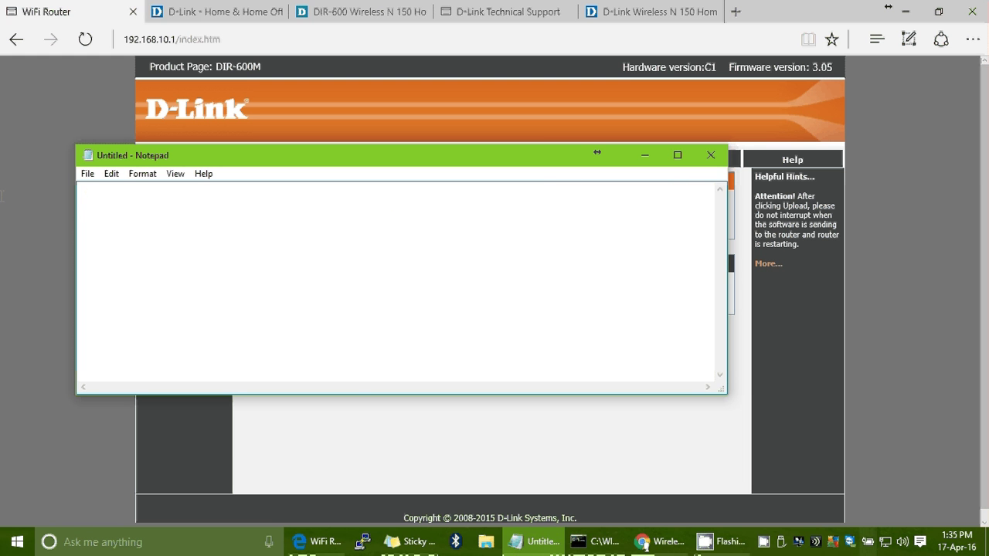
left_click_drag(195, 160, 331, 293)
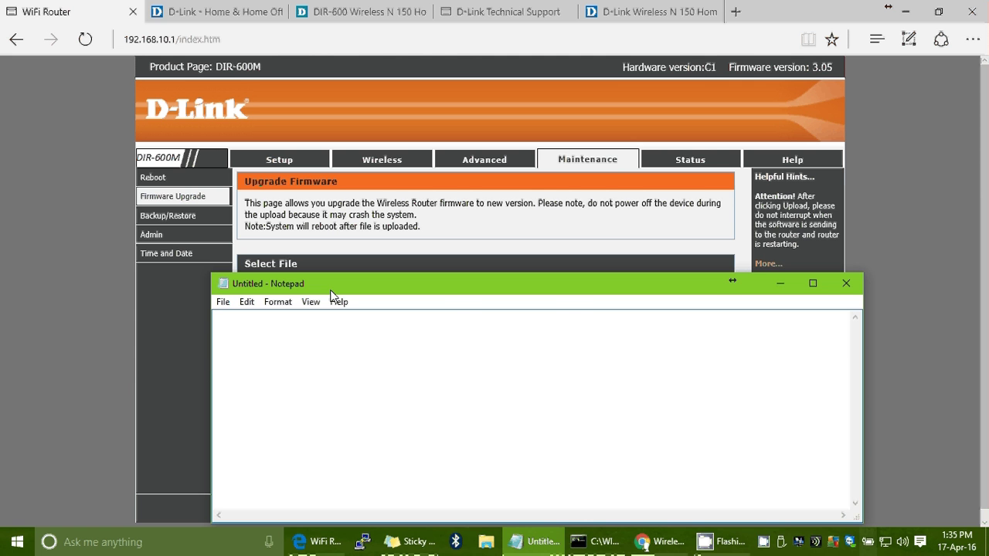
left_click_drag(330, 291, 342, 272)
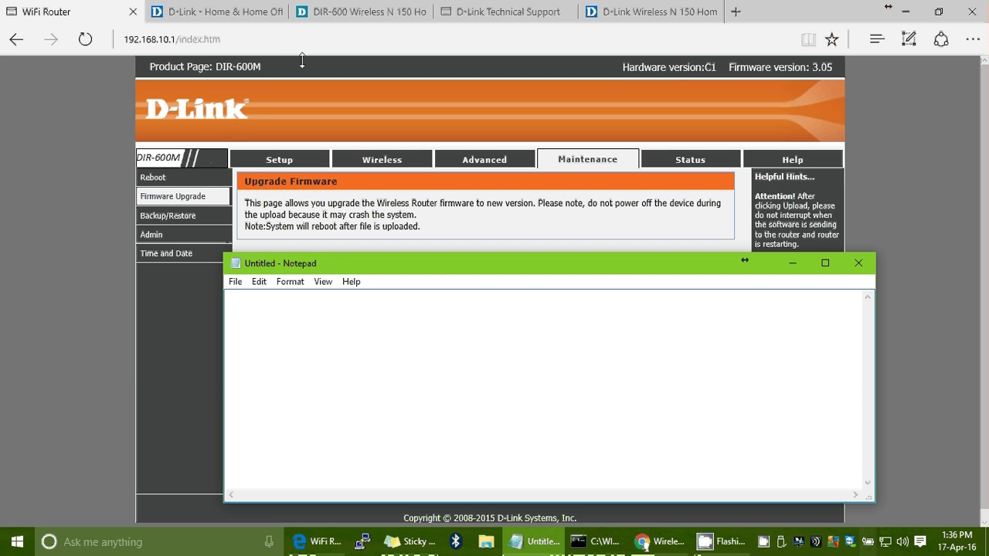
mouse_move(247, 6)
left_click(195, 7)
left_click_drag(190, 38, 167, 58)
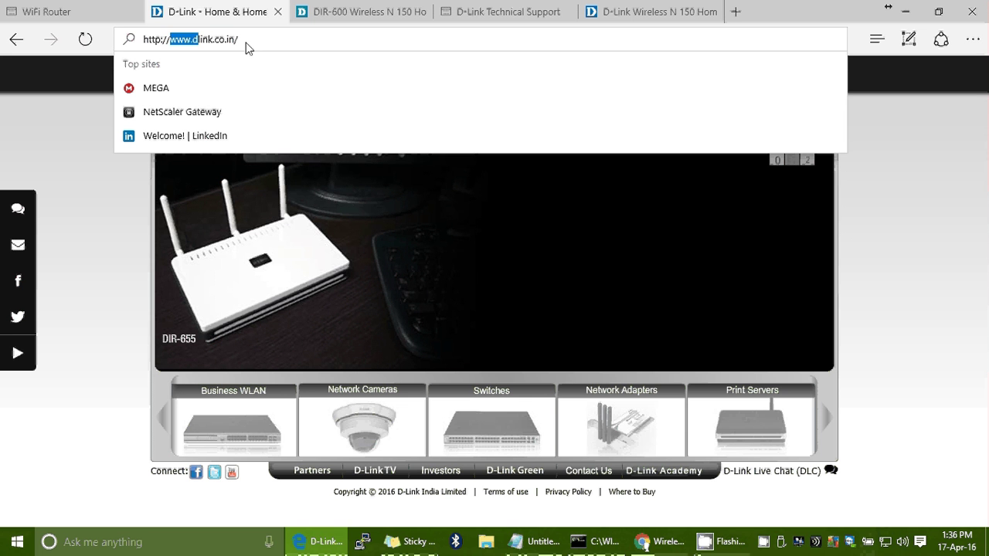
left_click_drag(247, 48, 141, 66)
key("ctrl+c")
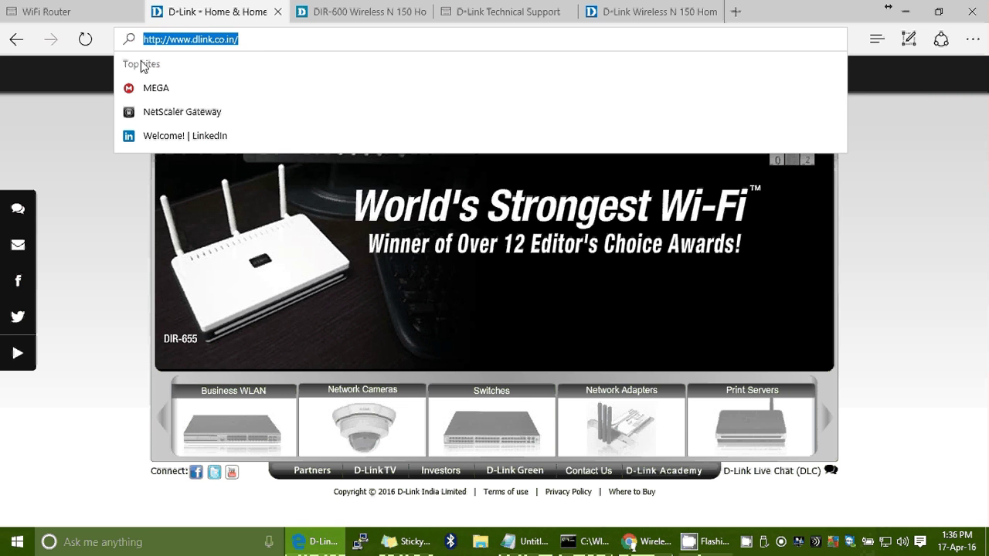
left_click(539, 549)
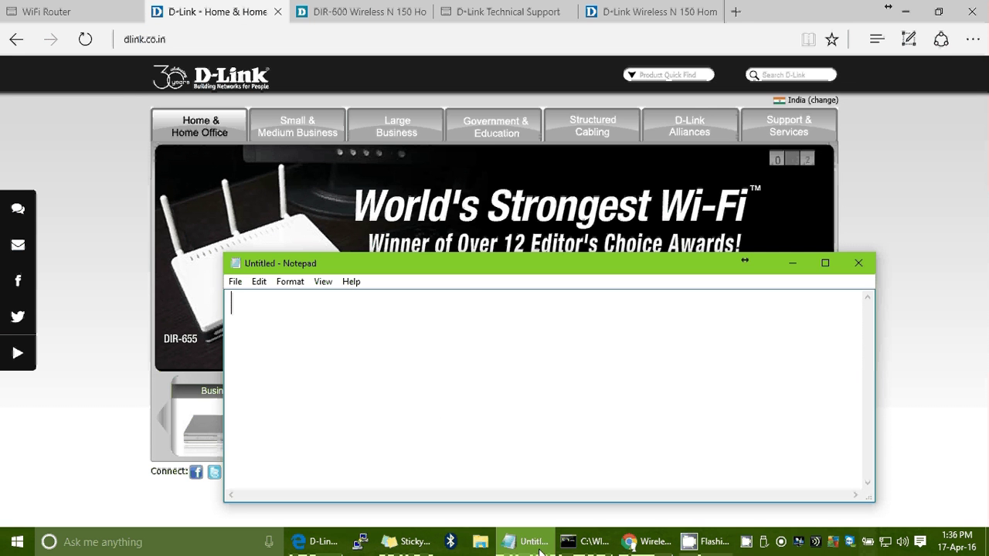
key("ctrl+v")
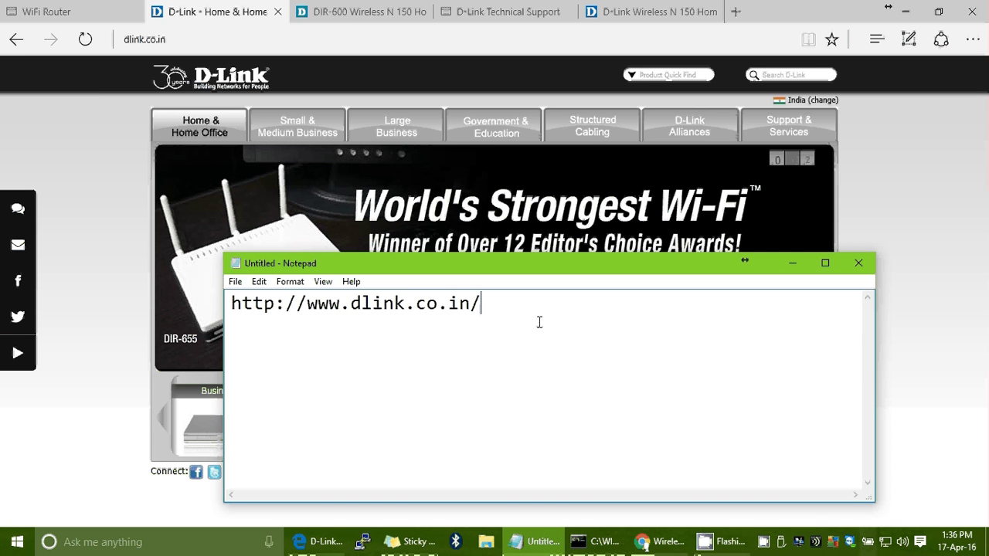
Step: Review the pasted address, then minimize Notepad to show the D-Link India home page
left_click_drag(538, 322, 245, 323)
left_click(249, 323)
left_click_drag(688, 348, 230, 302)
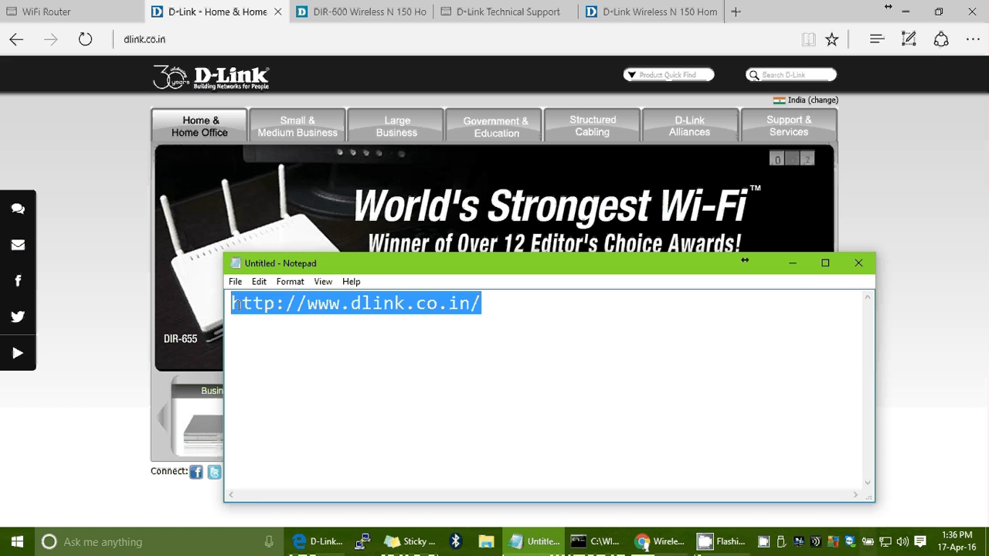
left_click(444, 421)
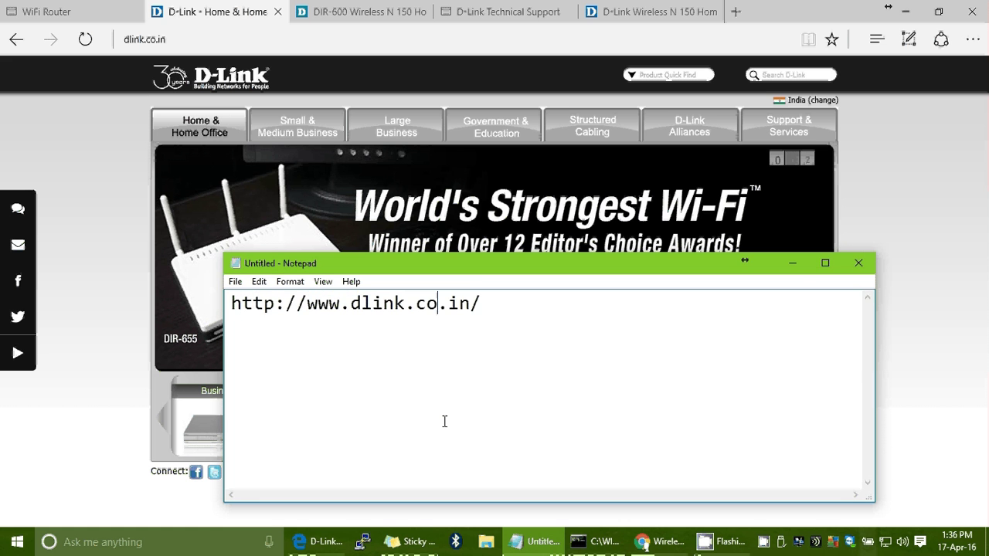
left_click(791, 263)
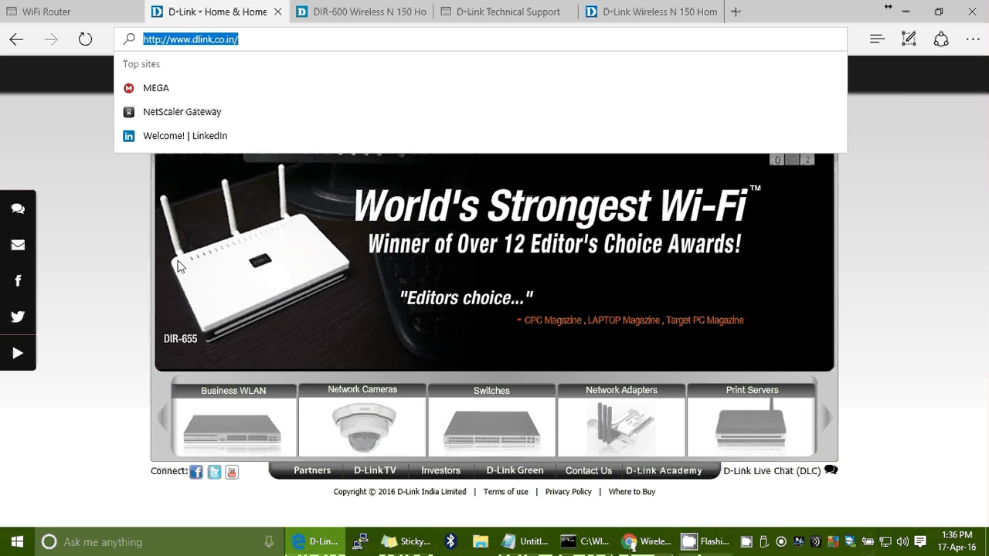
left_click(102, 287)
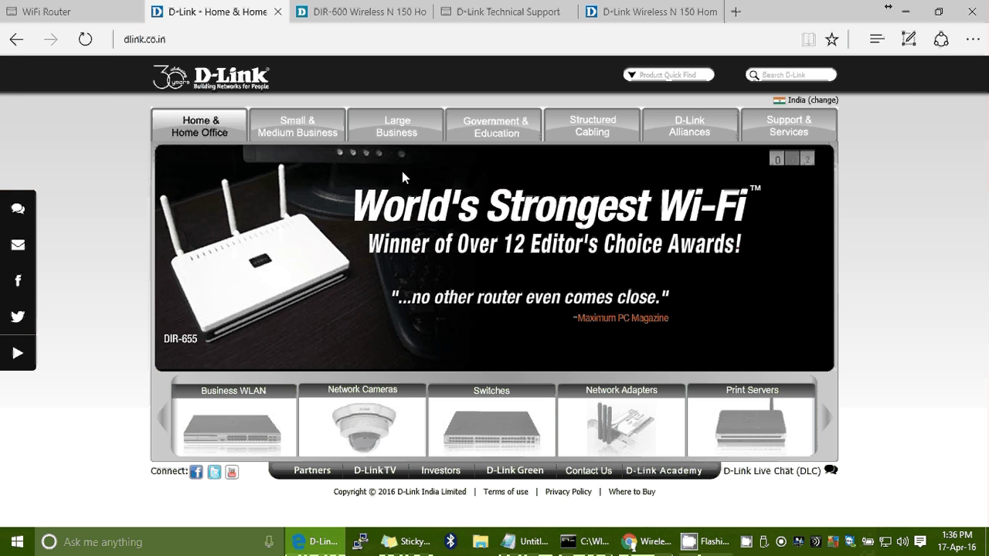
Step: Browse to the Wireless category under Home & Home Office products
left_click(200, 124)
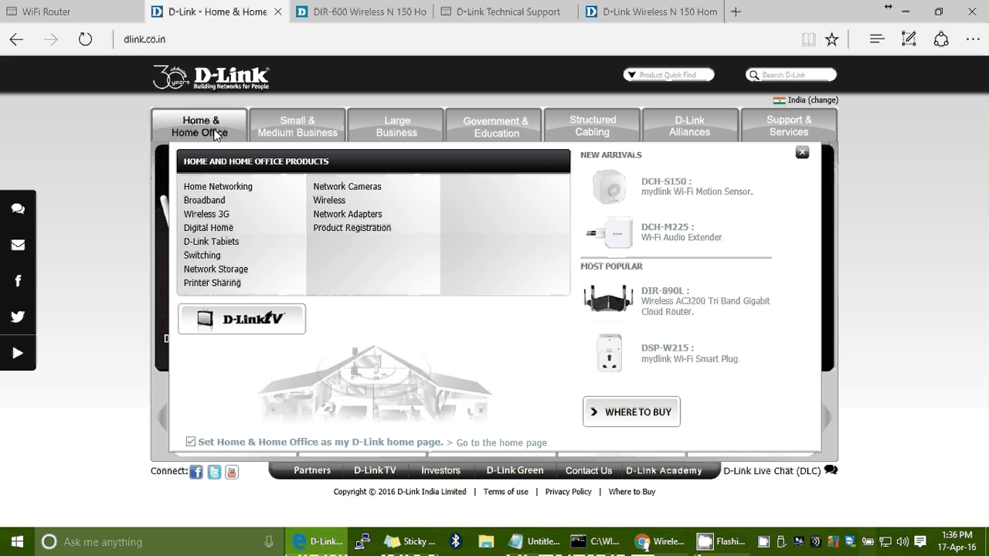
left_click(328, 205)
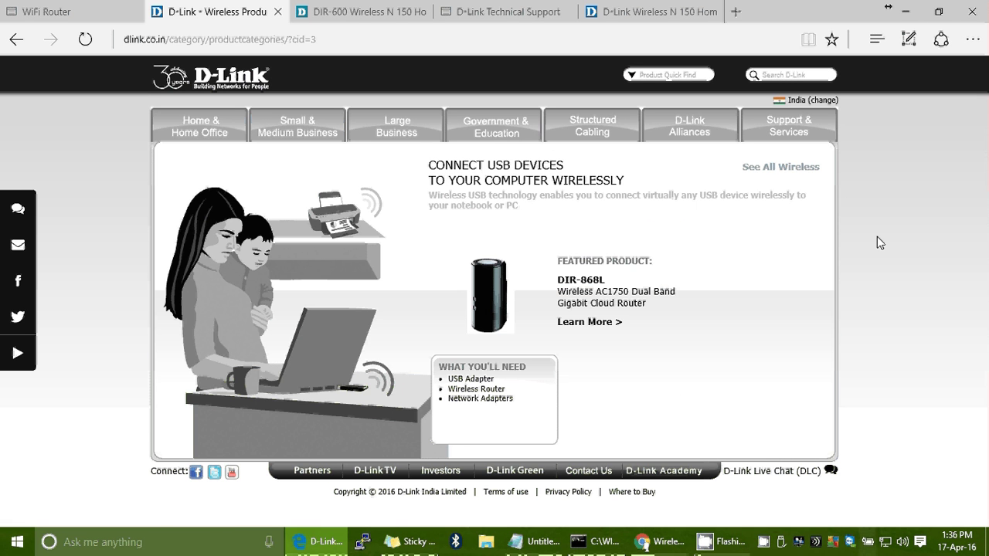
triple_click(720, 168)
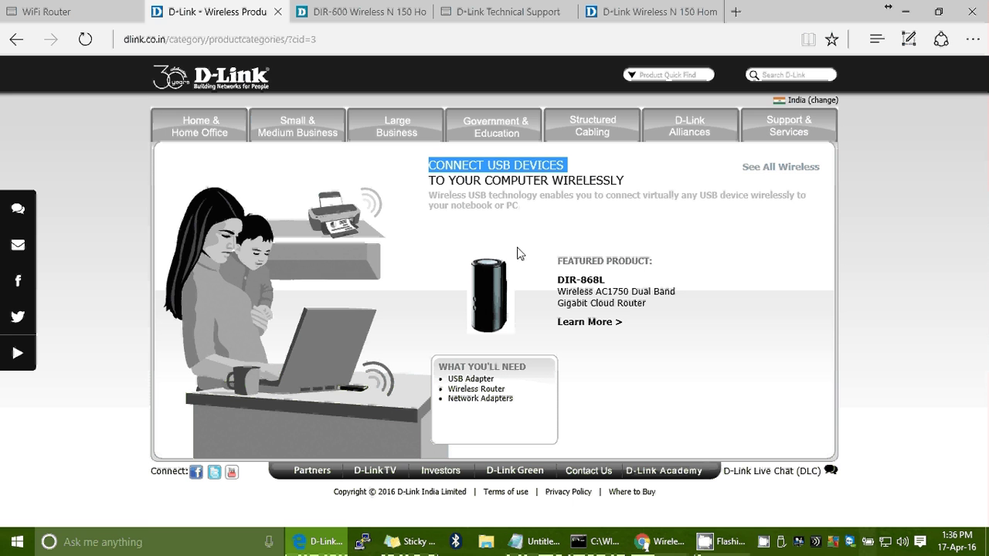
left_click(660, 346)
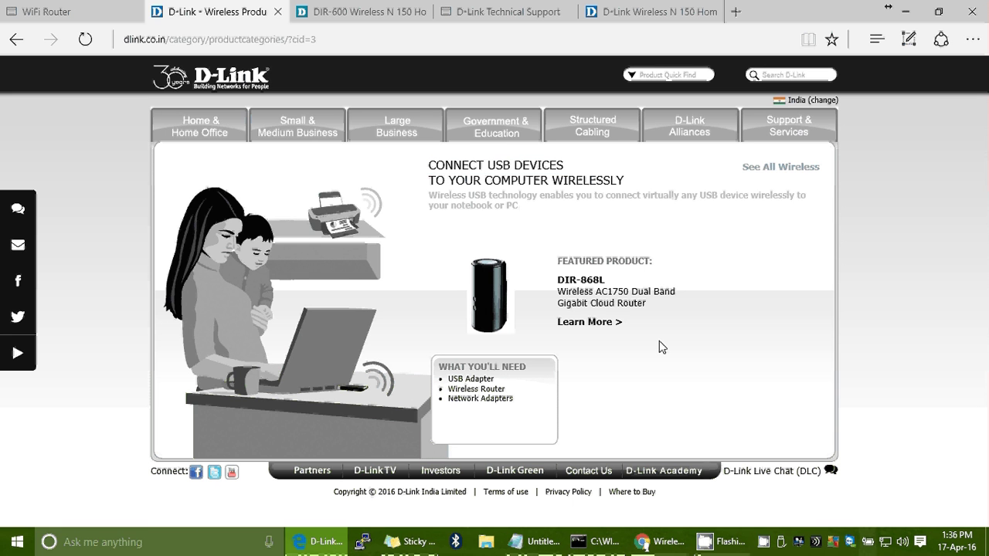
Step: Open the DIR-600M product page, review Description and Specifications, then show Support options
left_click(769, 169)
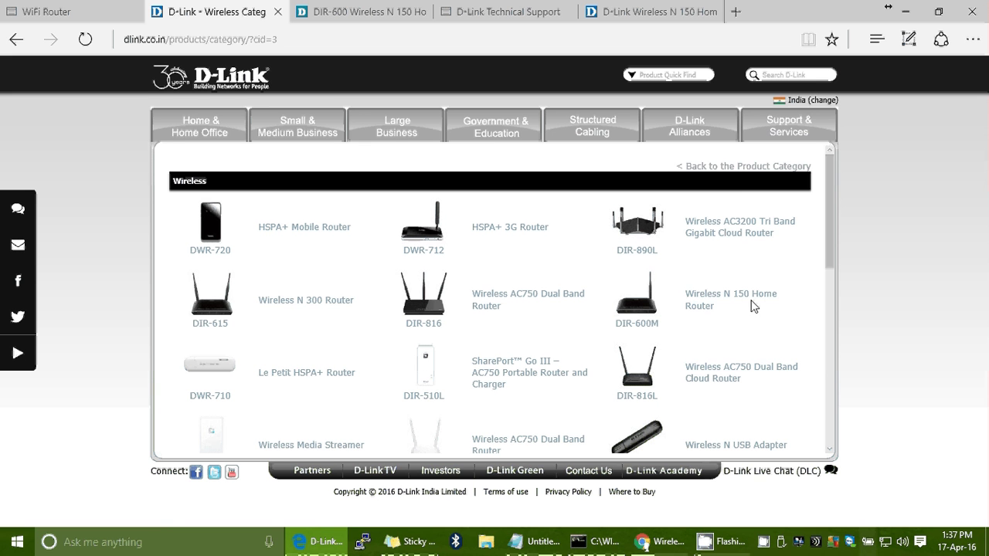
left_click(647, 324)
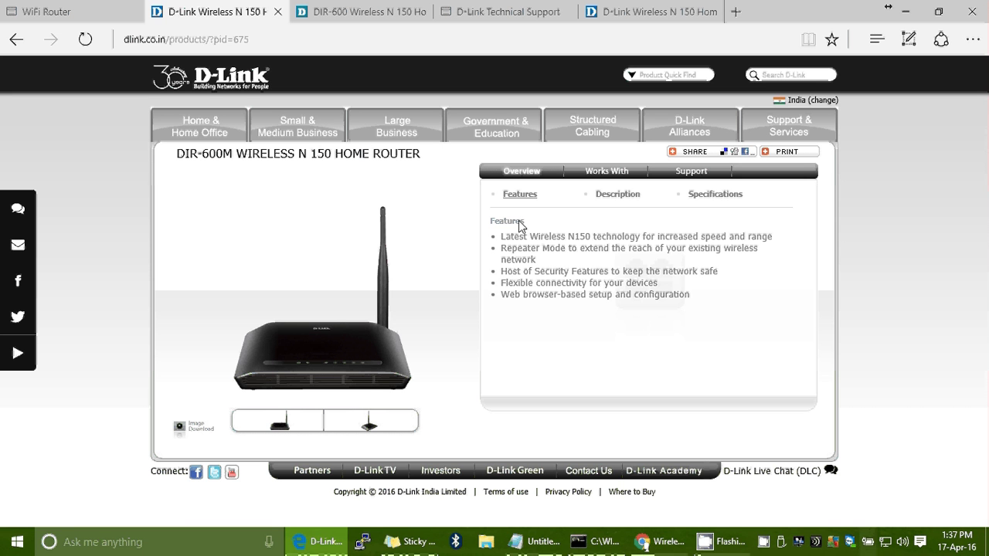
left_click(618, 194)
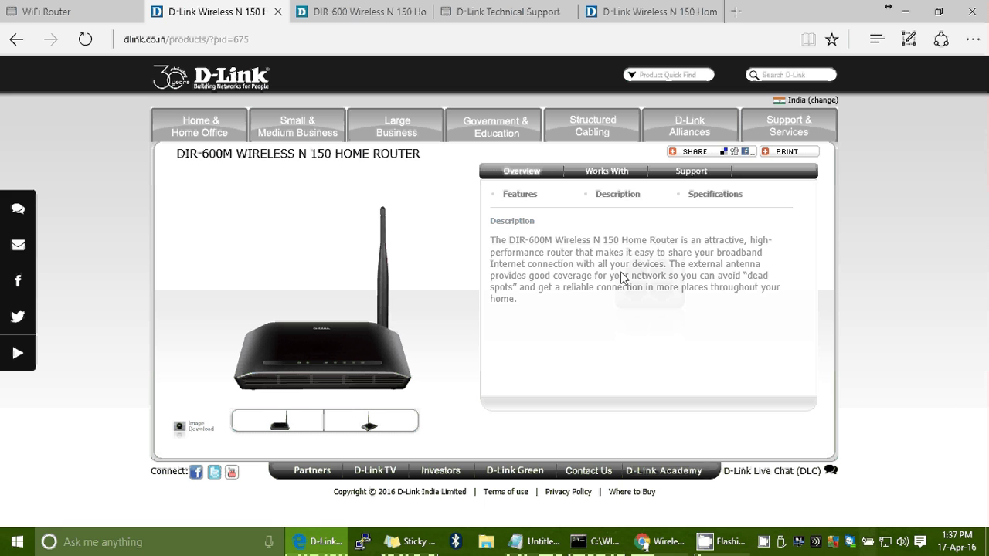
left_click(724, 196)
scroll(733, 261, "down", 1)
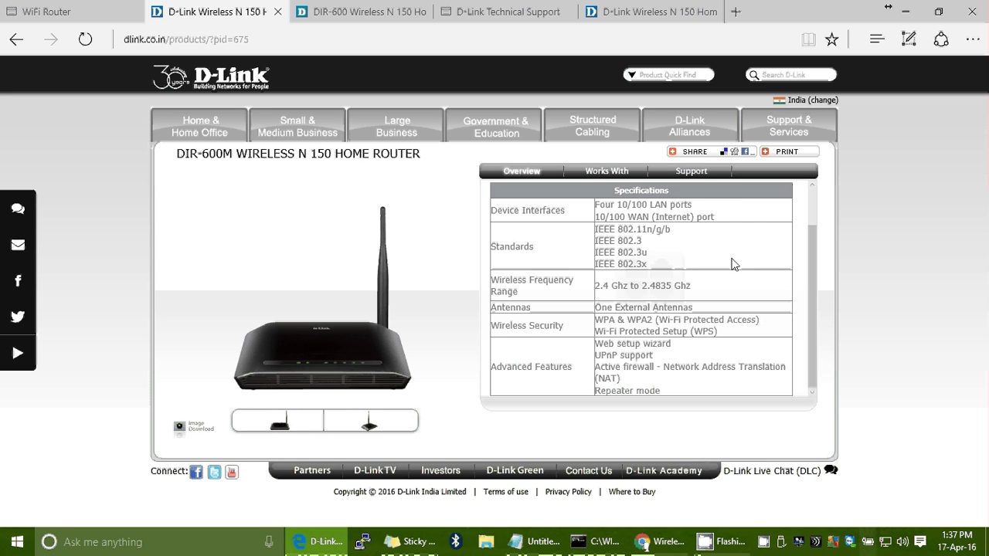
scroll(734, 266, "up", 1)
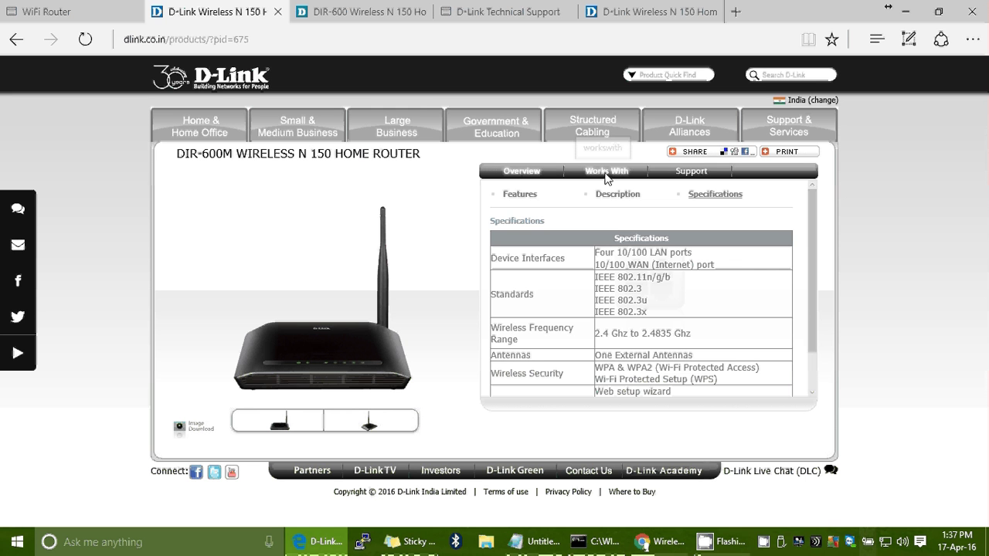
left_click(690, 171)
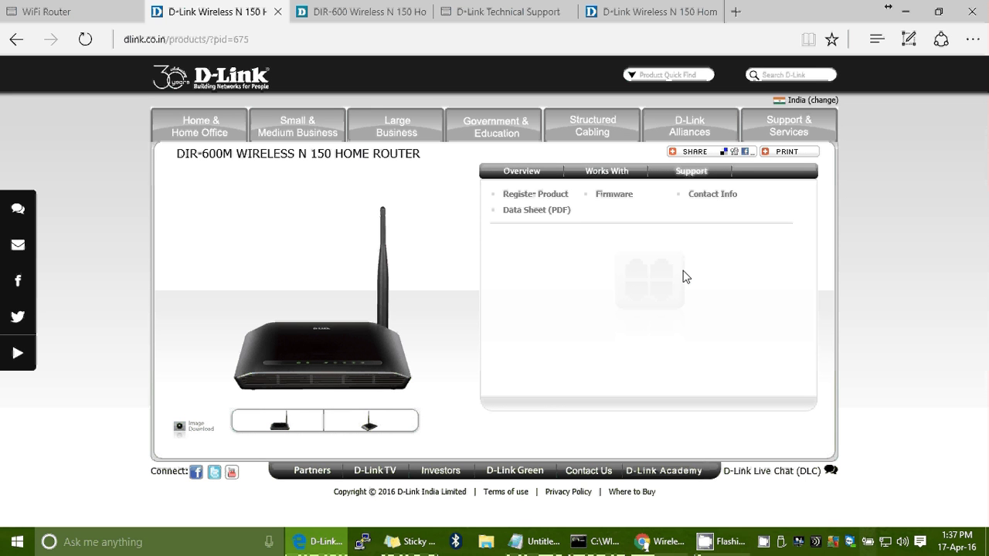
Step: Open the Firmware listing and review its release date and wireless-upgrade revision warning
left_click(611, 197)
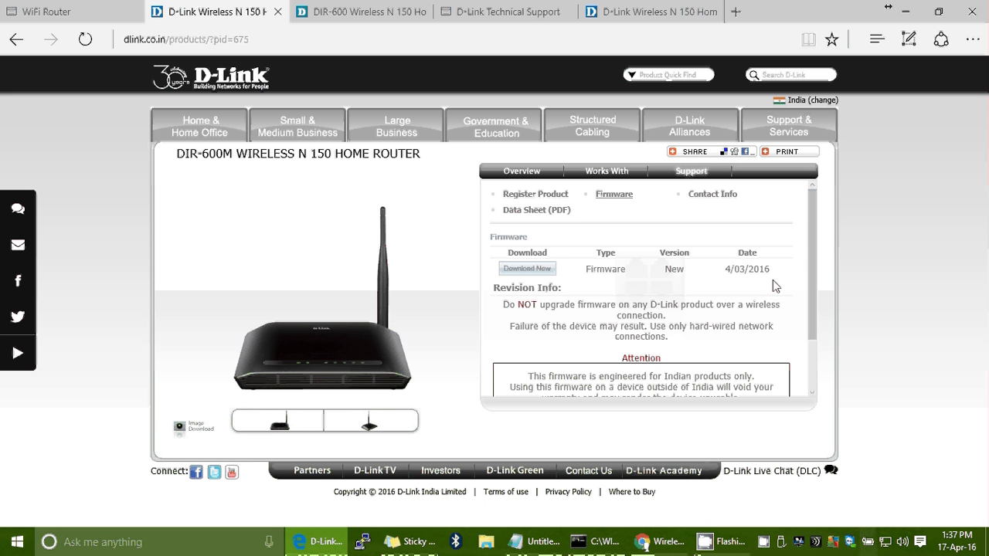
left_click_drag(724, 268, 769, 268)
scroll(562, 360, "down", 1)
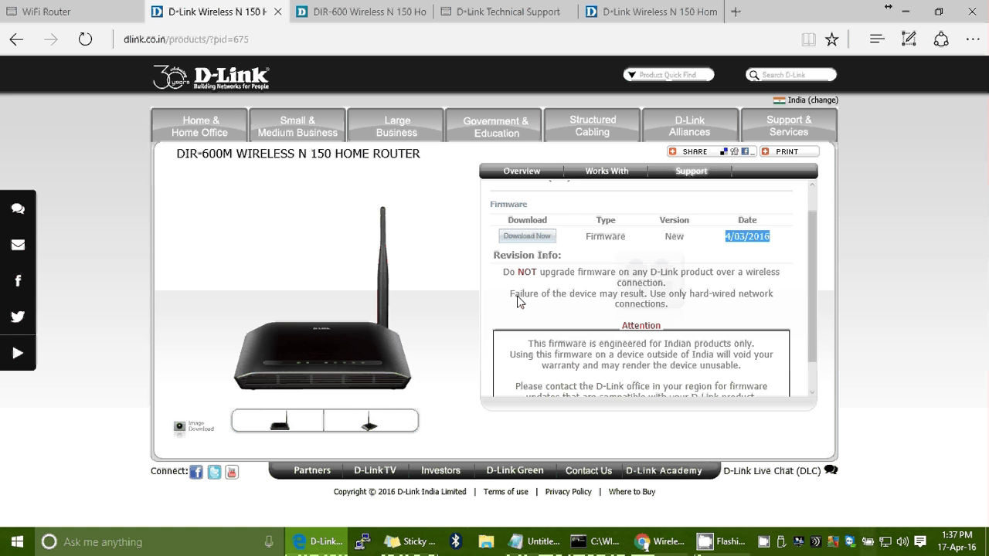
scroll(505, 298, "up", 1)
left_click(495, 295)
left_click_drag(494, 296, 558, 289)
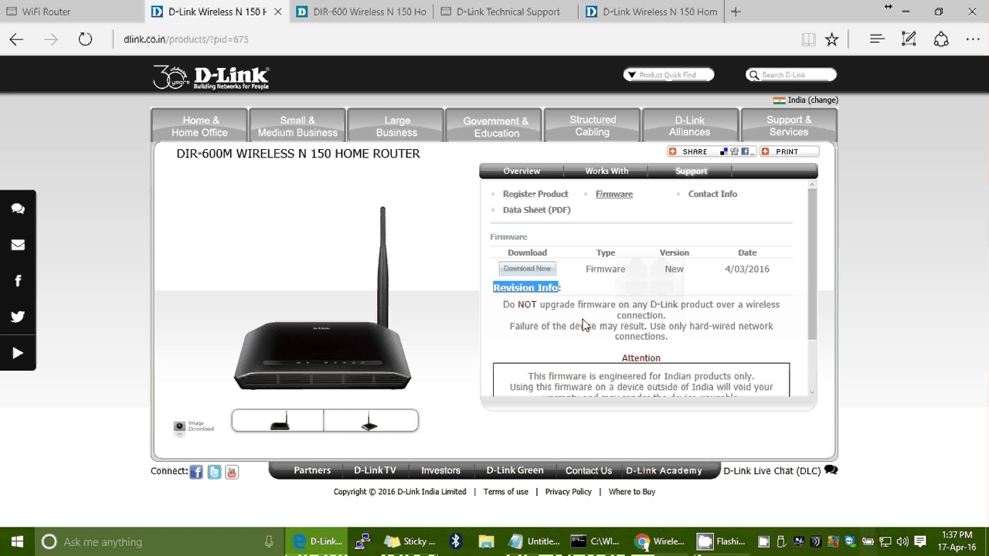
left_click_drag(665, 316, 502, 305)
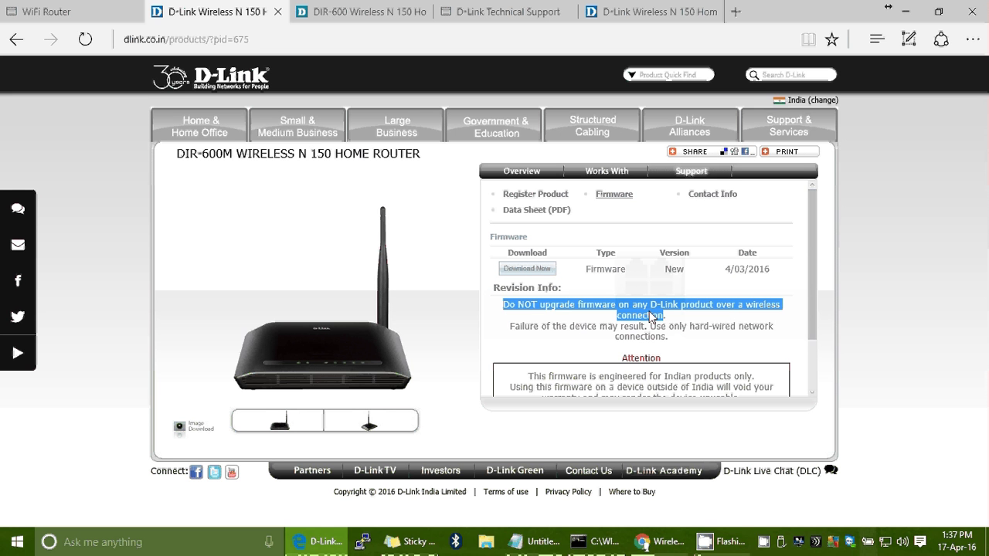
left_click_drag(651, 315, 766, 314)
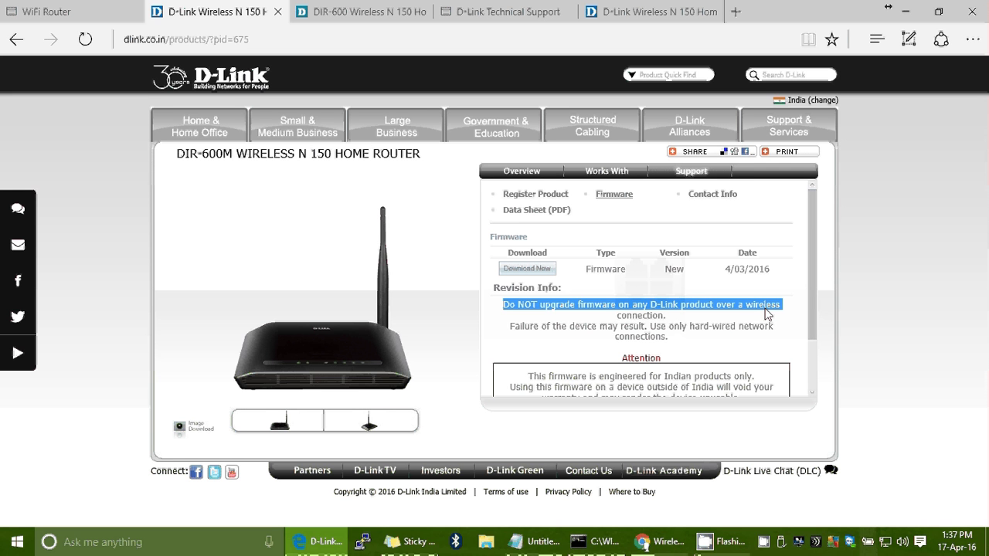
left_click_drag(766, 312, 771, 314)
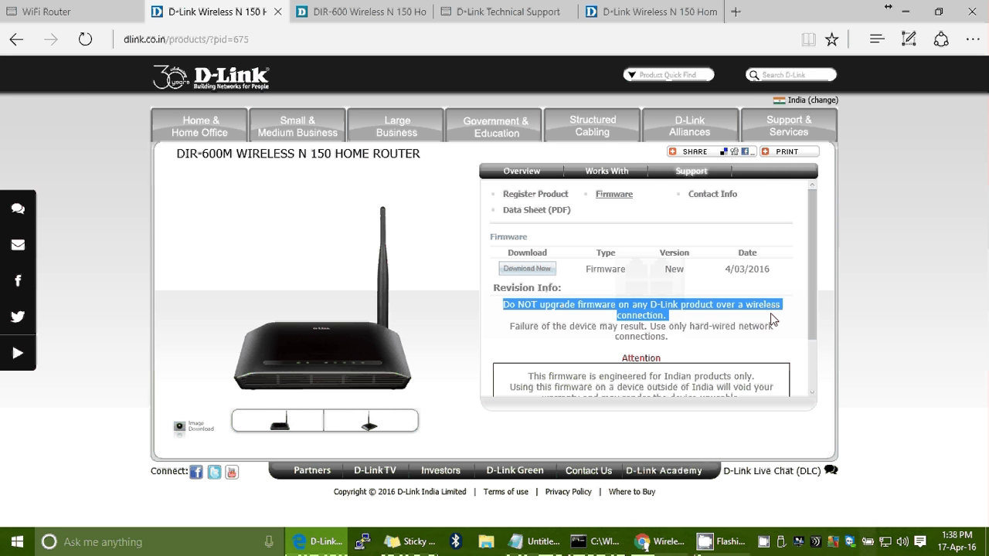
Step: Read the device failure warning and download DIR-600M.zip
scroll(770, 318, "down", 1)
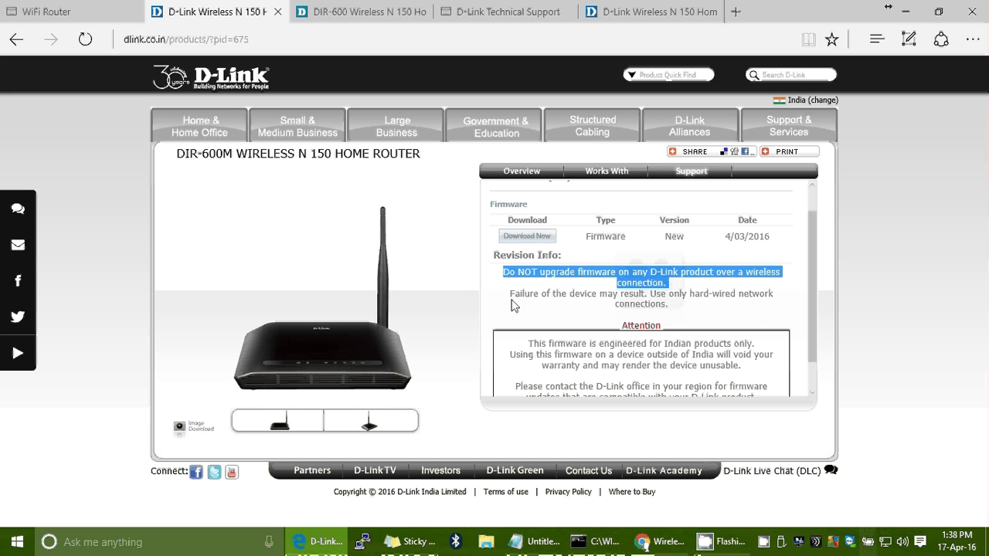
left_click_drag(510, 293, 747, 296)
scroll(747, 296, "down", 1)
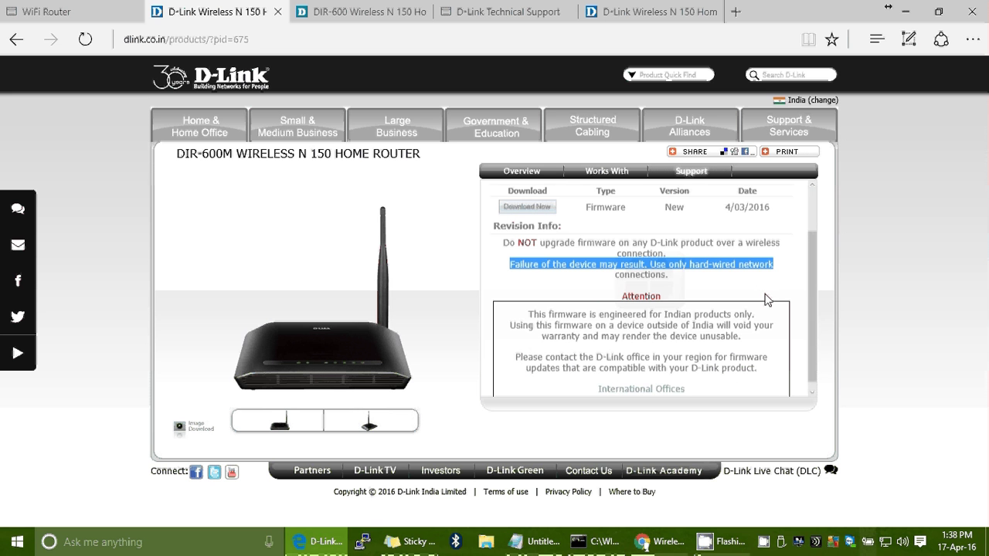
scroll(617, 359, "down", 1)
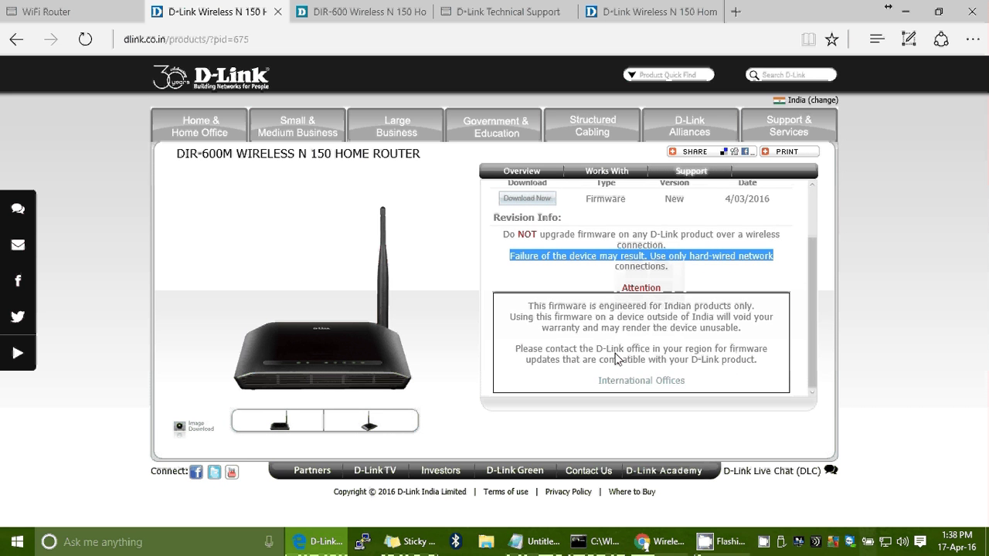
scroll(617, 359, "up", 2)
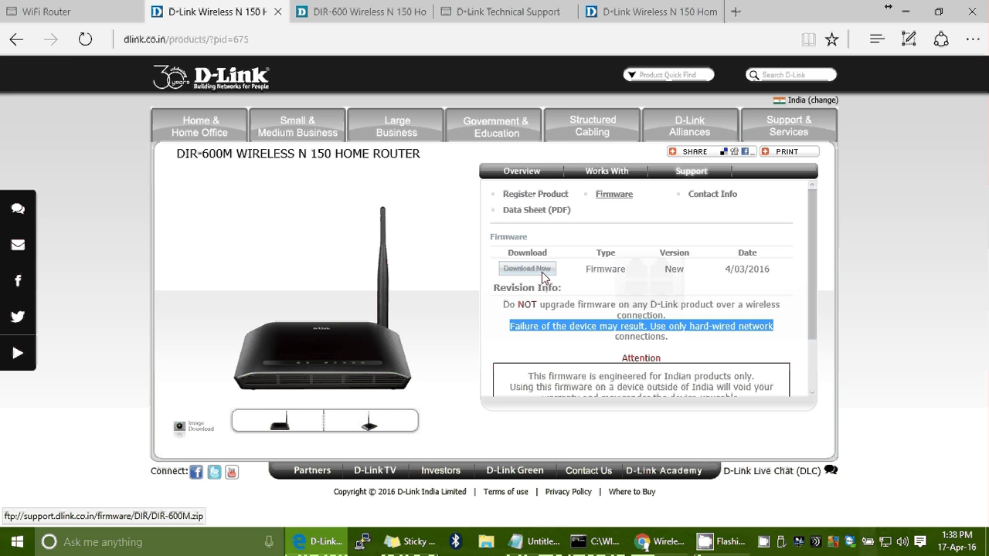
left_click(542, 272)
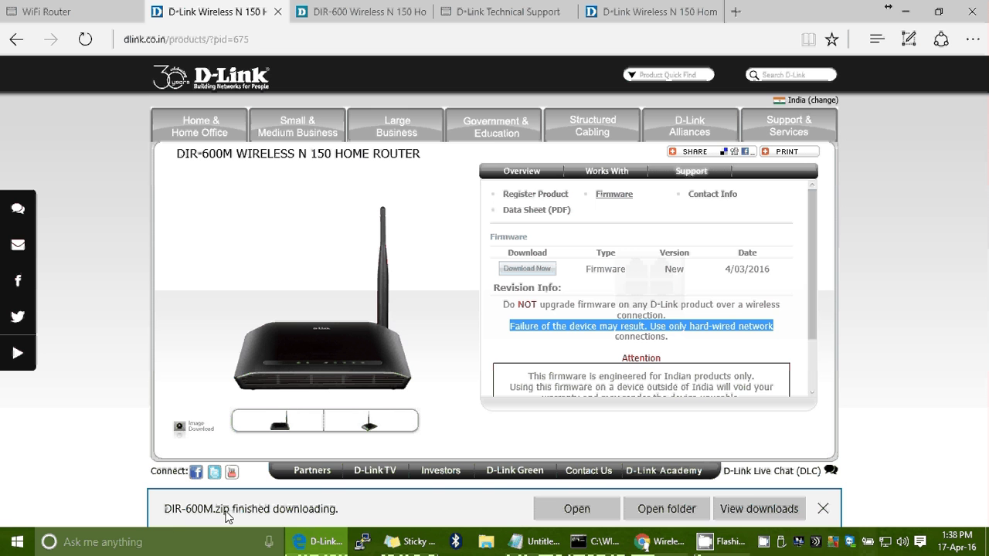
left_click(822, 505)
Step: Show the desktop and cut the .cfg settings backup file
key("super+d")
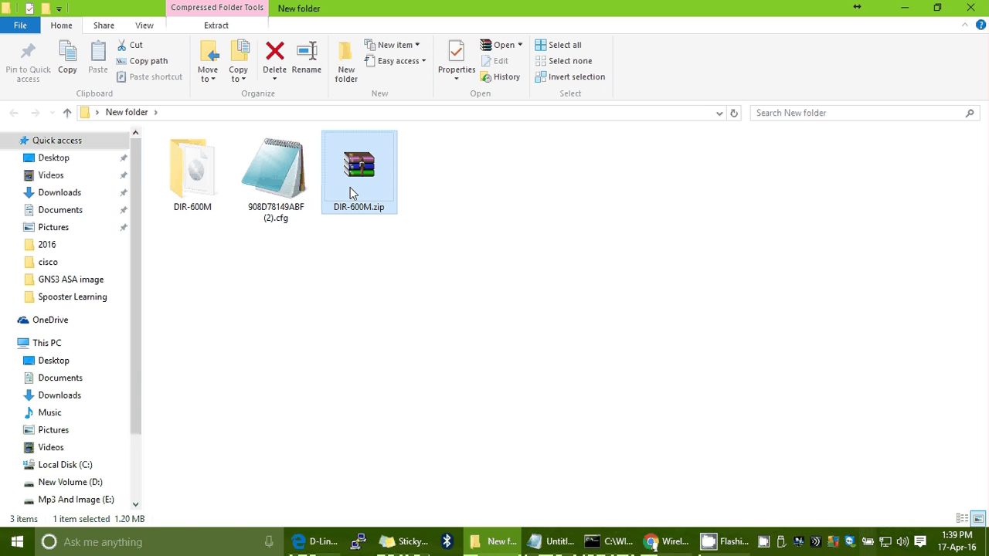
right_click(350, 191)
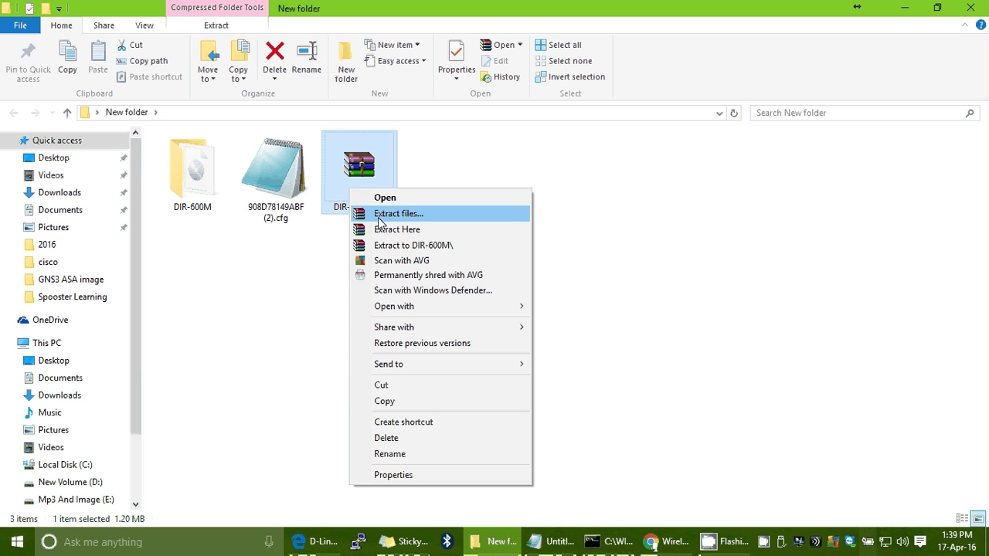
left_click(319, 248)
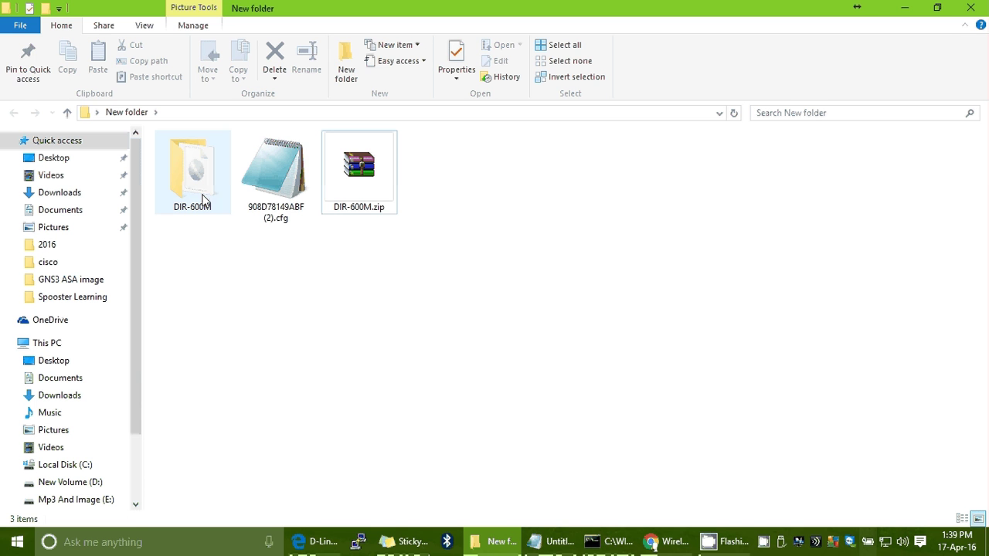
left_click_drag(273, 202, 305, 387)
left_click(288, 258)
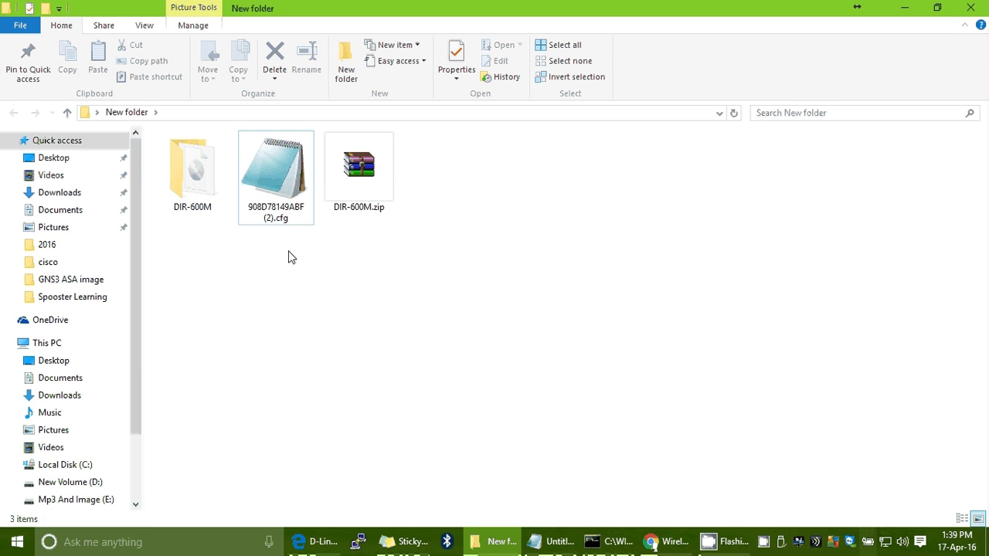
left_click(253, 202)
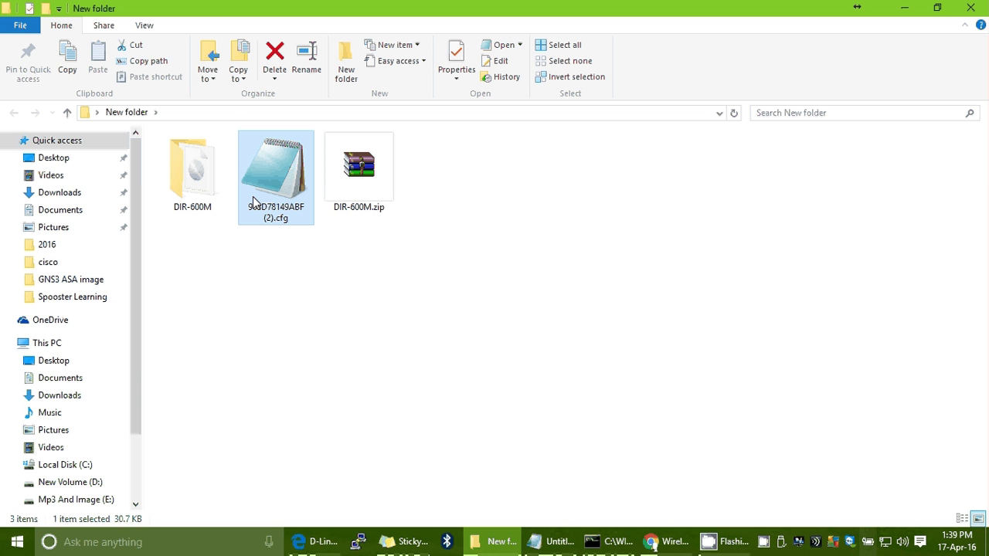
key("ctrl+x")
left_click(246, 206, "ctrl")
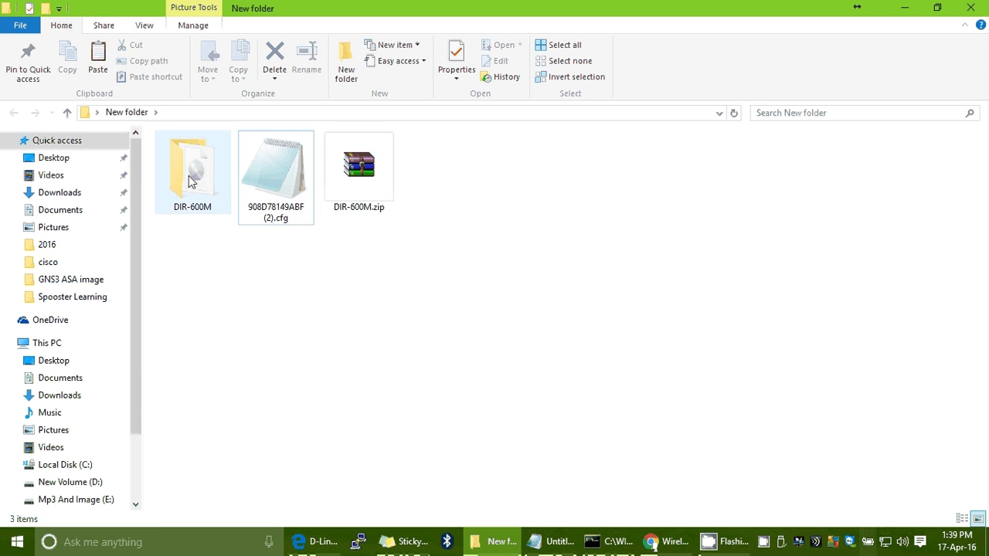
Step: Extract DIR-600M.zip here, replacing existing files, and open the DIR-600M folder
left_click(366, 208)
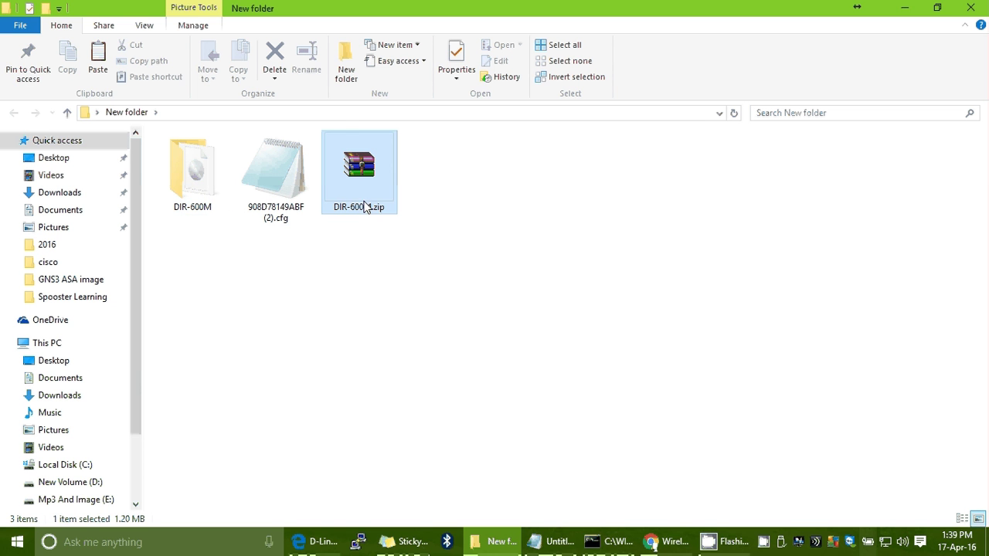
right_click(366, 209)
left_click(385, 243)
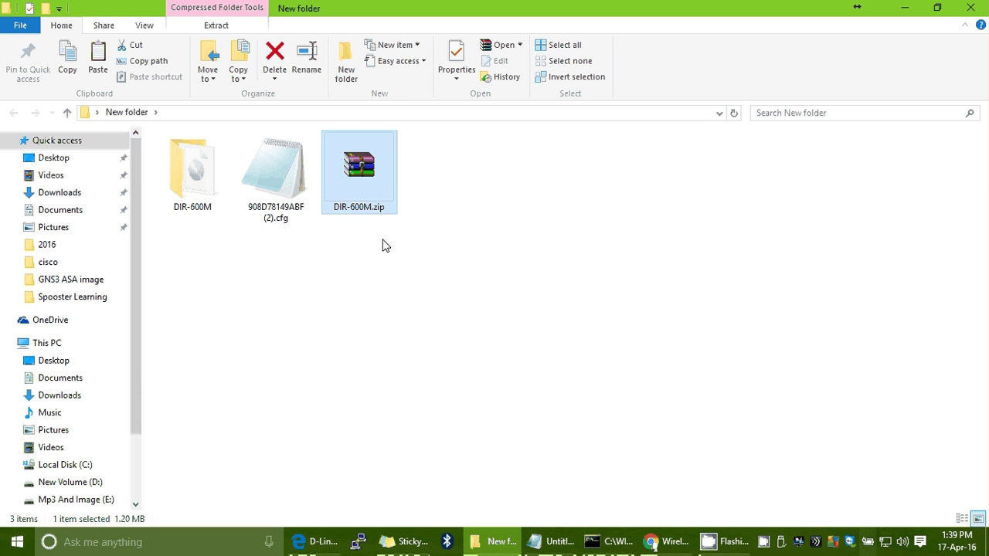
left_click(465, 360)
left_click_drag(150, 162, 159, 184)
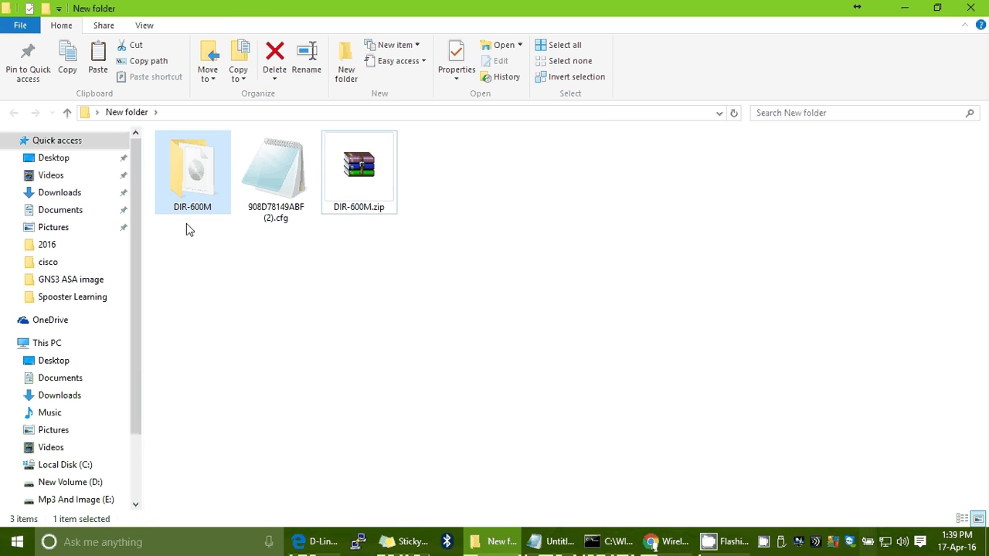
double_click(191, 197)
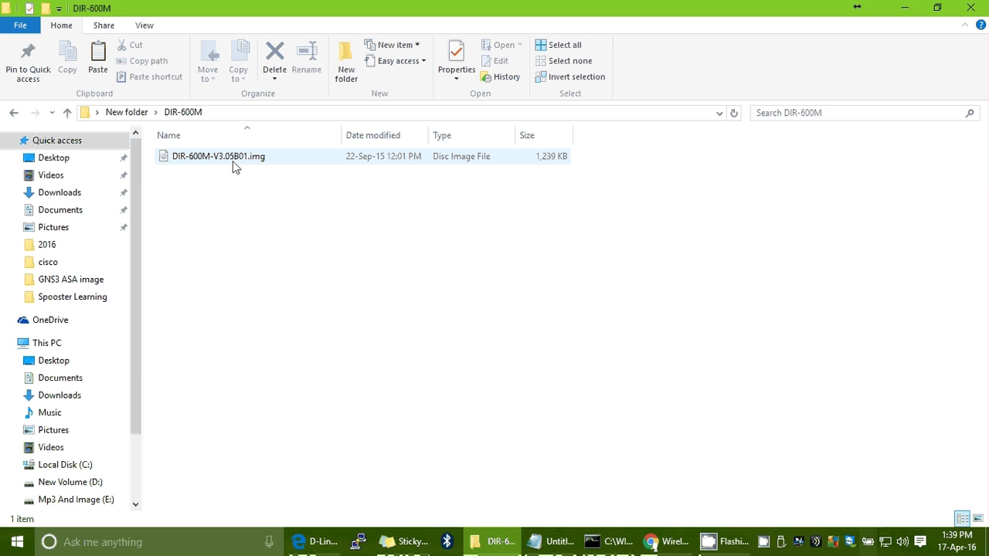
Step: Log in to the router admin in Chrome and view the status page showing firmware 3.05
left_click(673, 544)
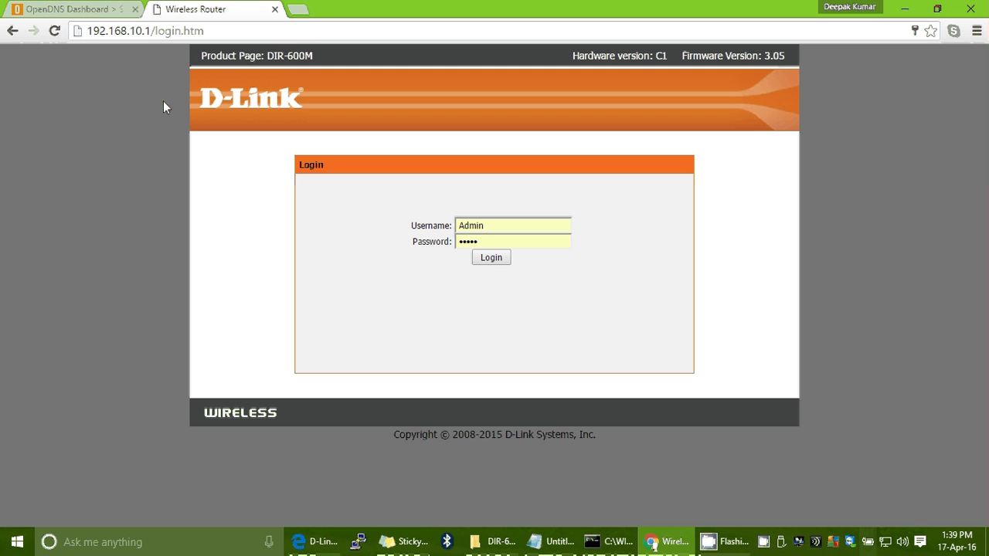
mouse_move(93, 30)
left_mouse_down()
mouse_move(203, 31)
mouse_move(87, 31)
left_mouse_up()
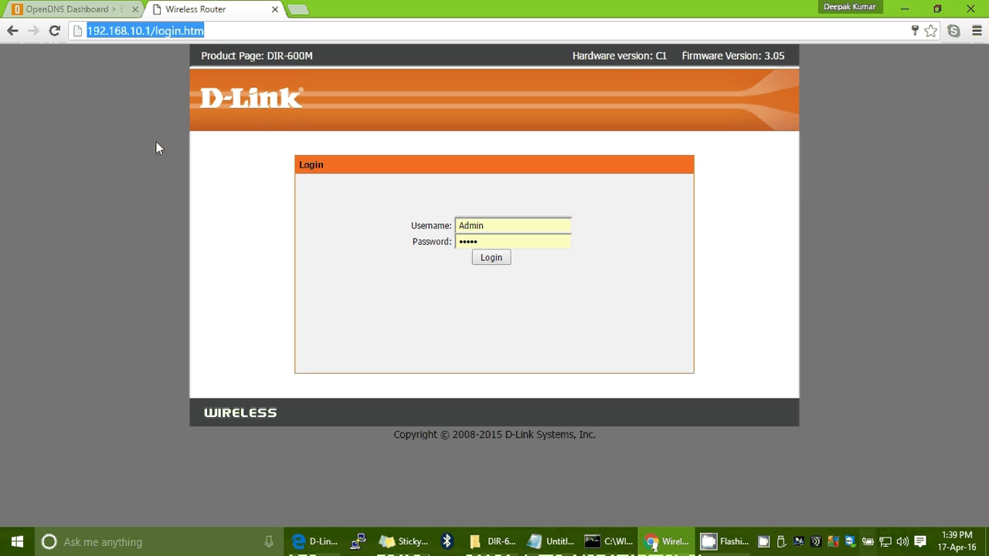
left_click(490, 256)
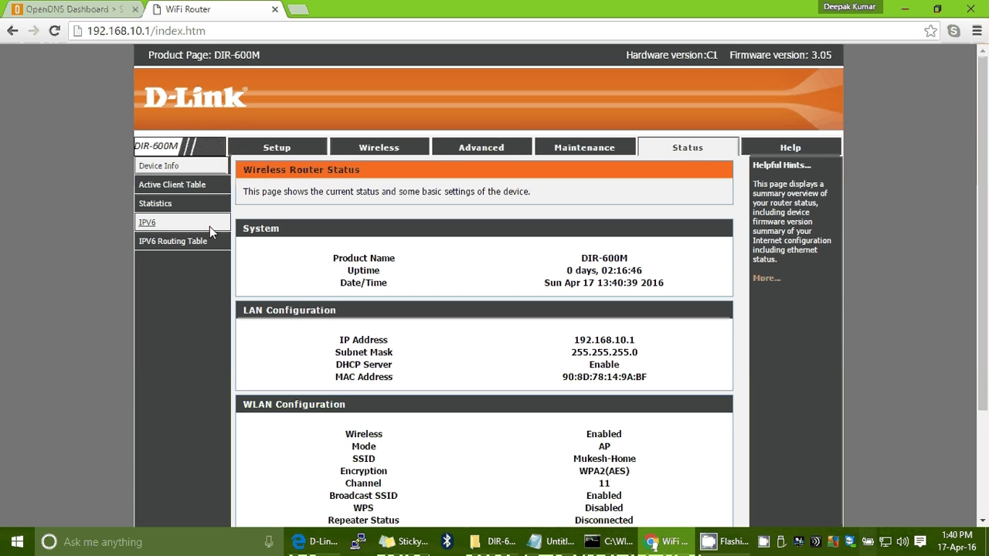
scroll(437, 210, "down", 2)
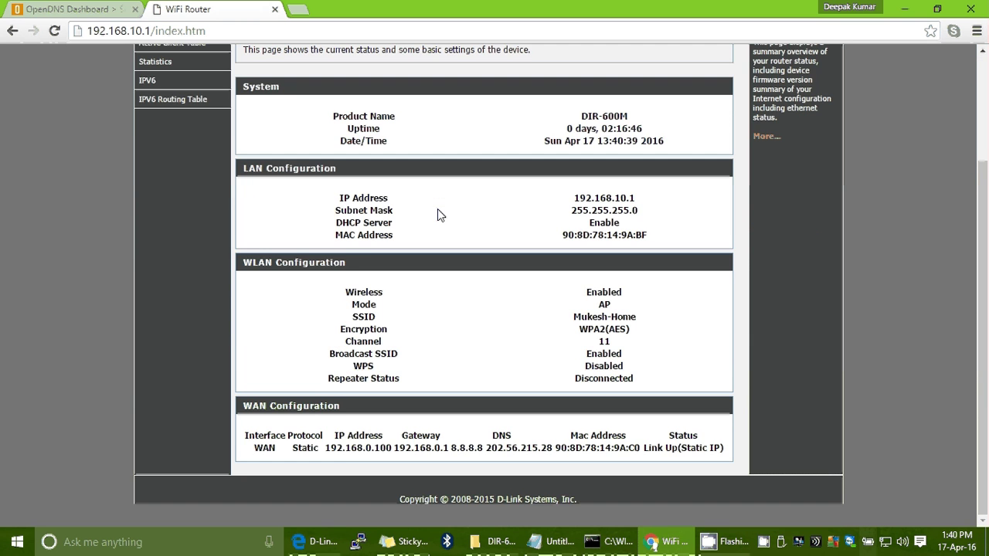
scroll(437, 215, "up", 2)
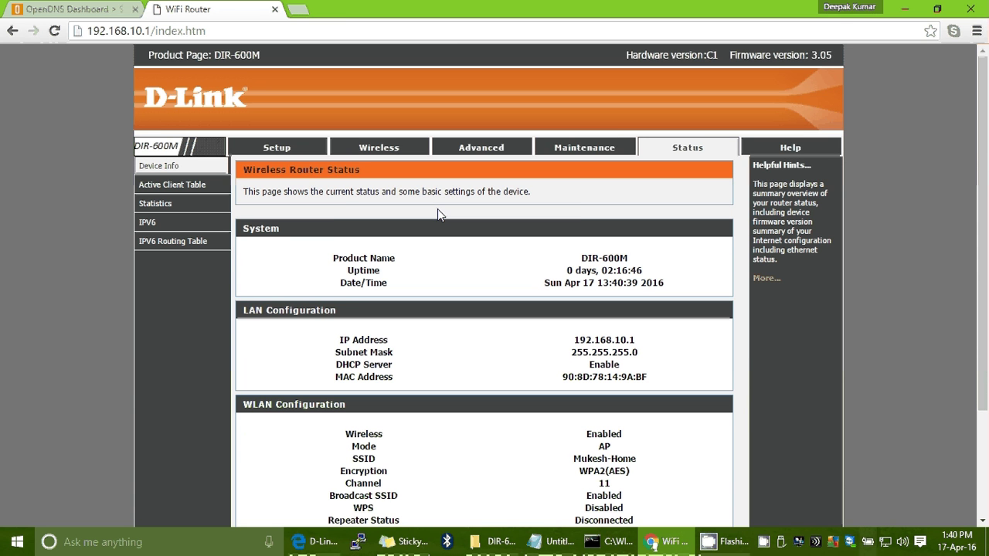
Step: On Maintenance > Firmware Upgrade, choose DIR-600M-V3.05B01.img from Desktop\New folder\DIR-600M
left_click(558, 149)
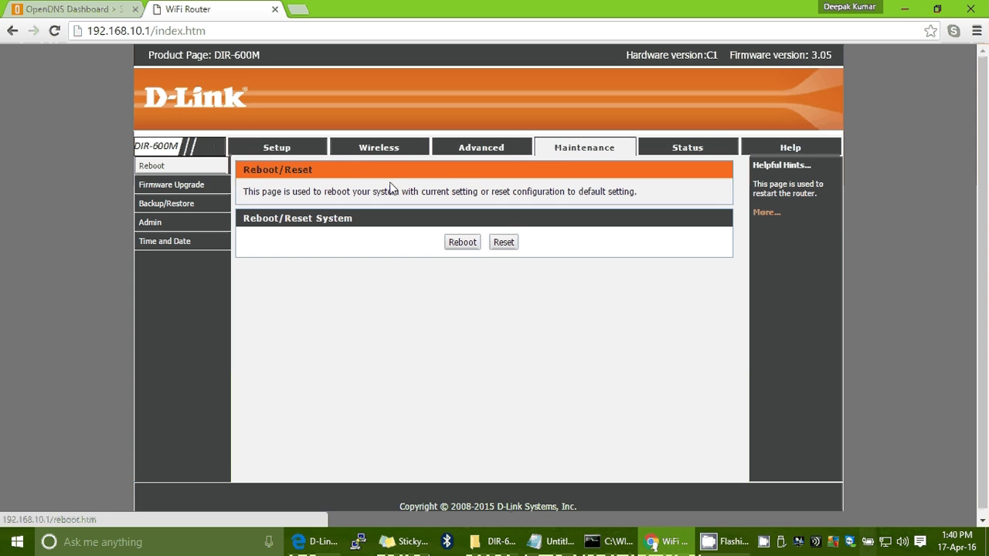
left_click(158, 187)
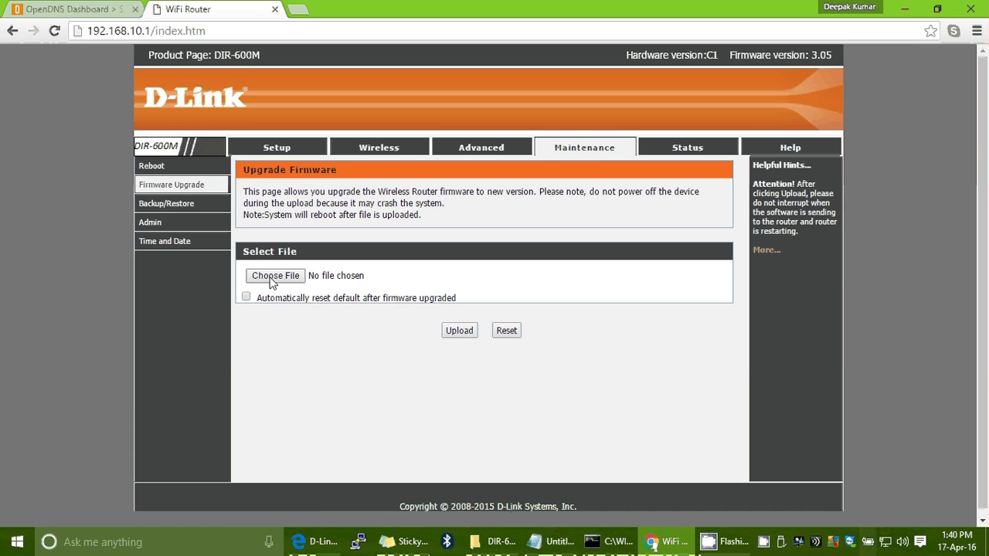
left_click(272, 278)
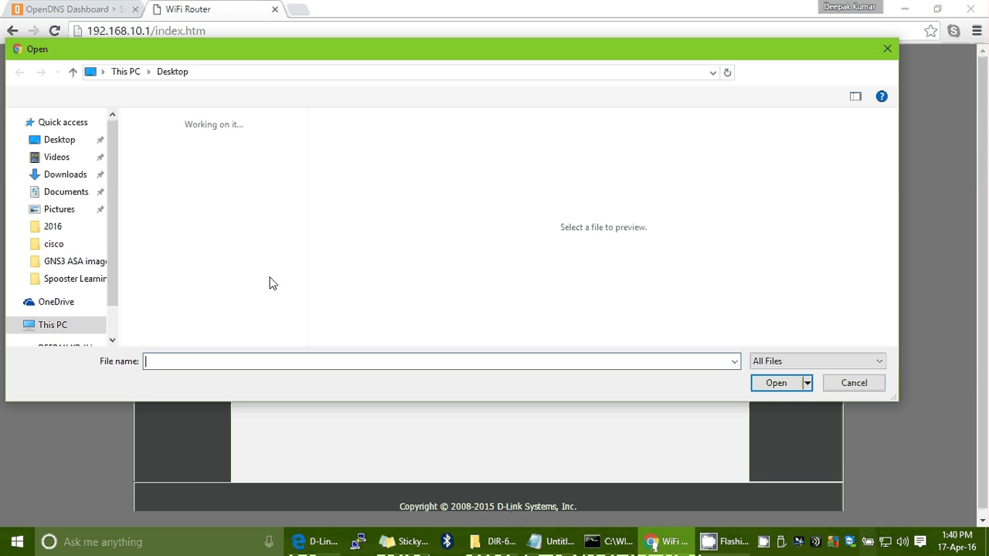
double_click(154, 265)
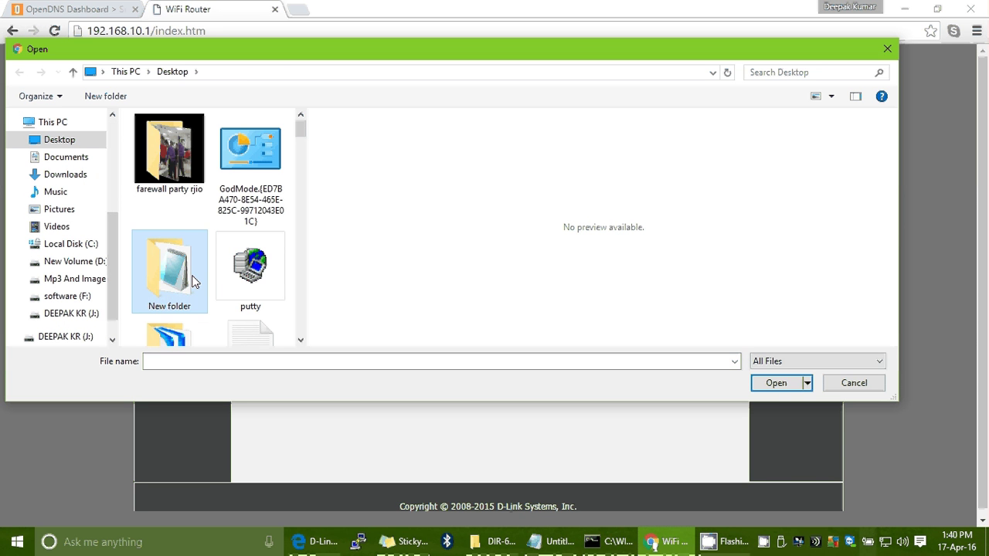
left_click(175, 143)
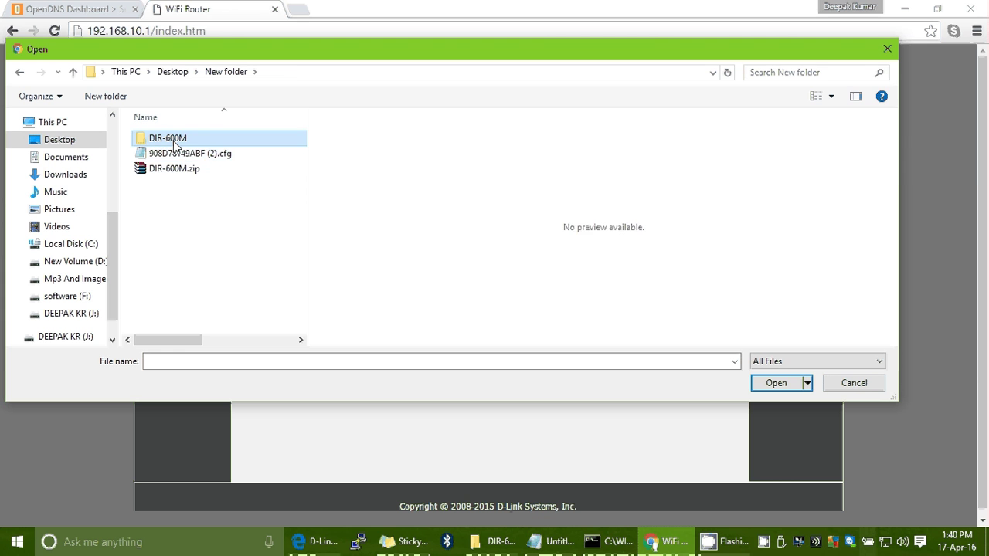
double_click(174, 144)
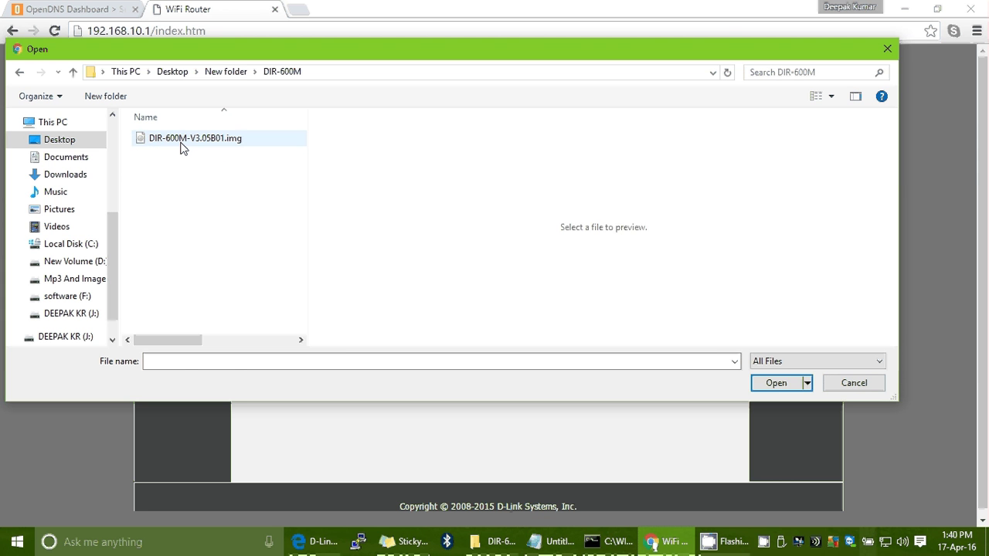
left_click(182, 141)
left_click(774, 383)
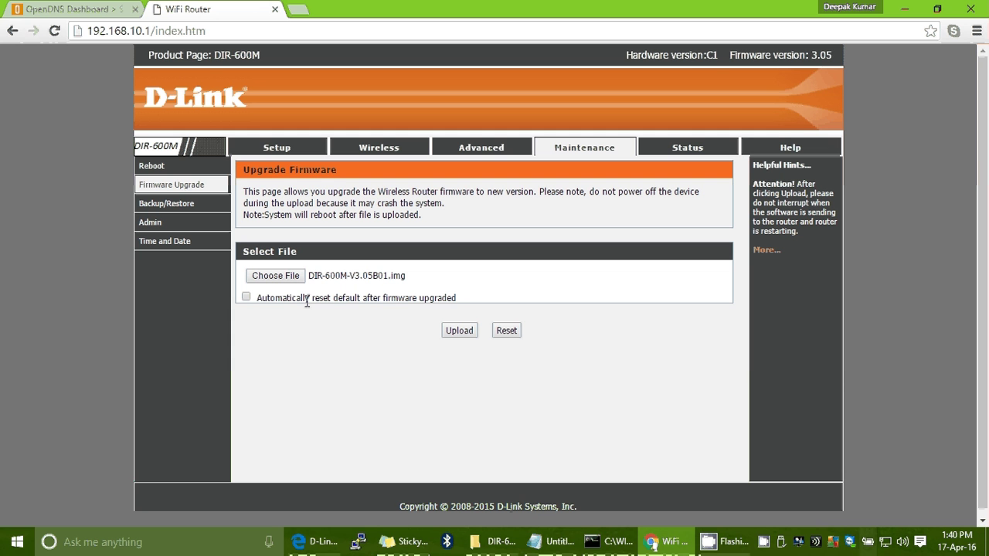
left_click_drag(461, 295, 257, 298)
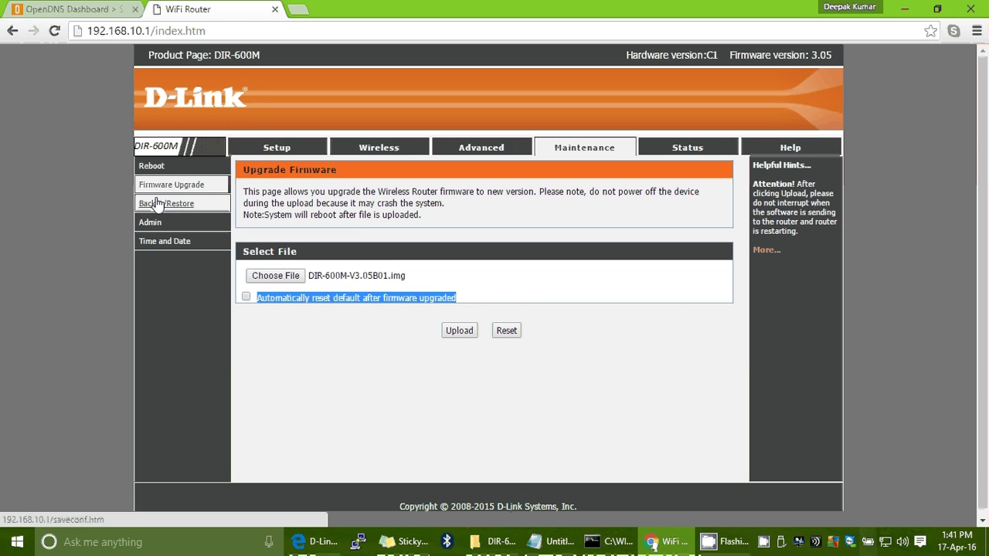
left_click_drag(423, 215, 255, 190)
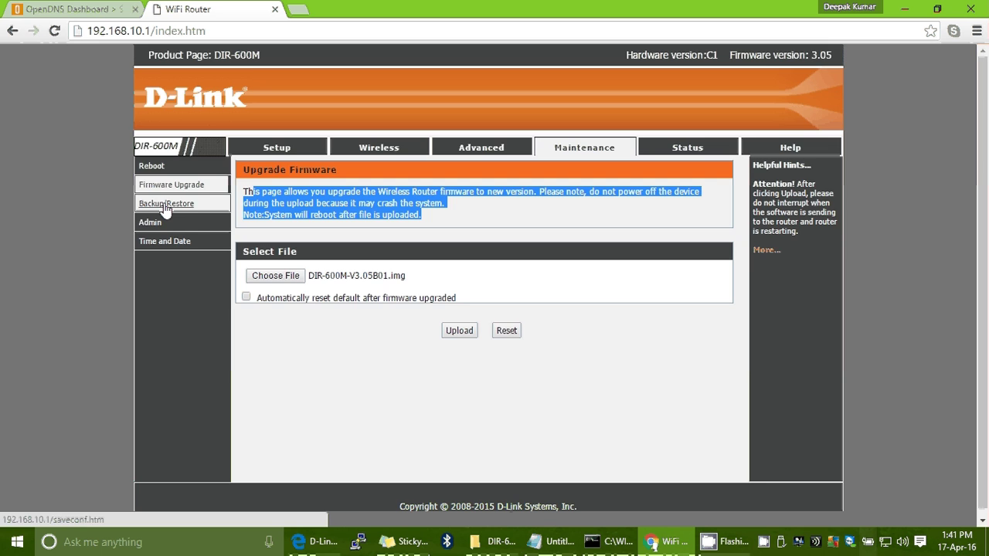
Step: Back up the router settings as 908D78149ABF (2).cfg, keep the download, and return to Firmware Upgrade
left_click(165, 206)
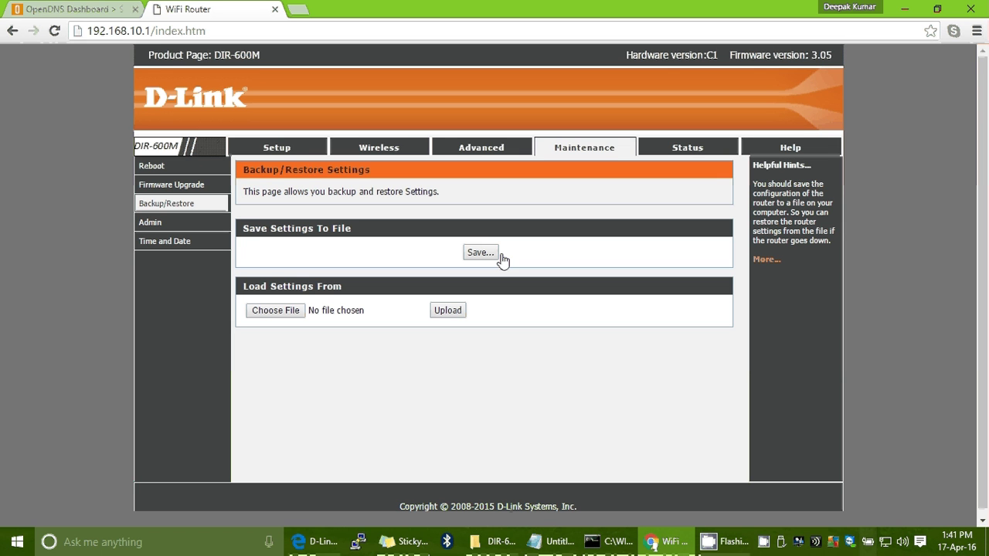
left_click_drag(257, 231, 485, 257)
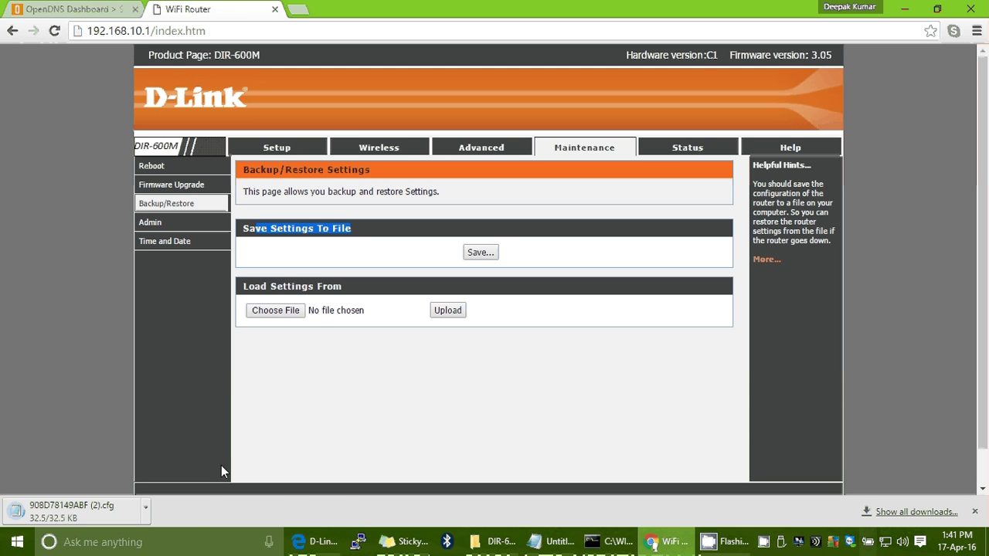
left_click(317, 513)
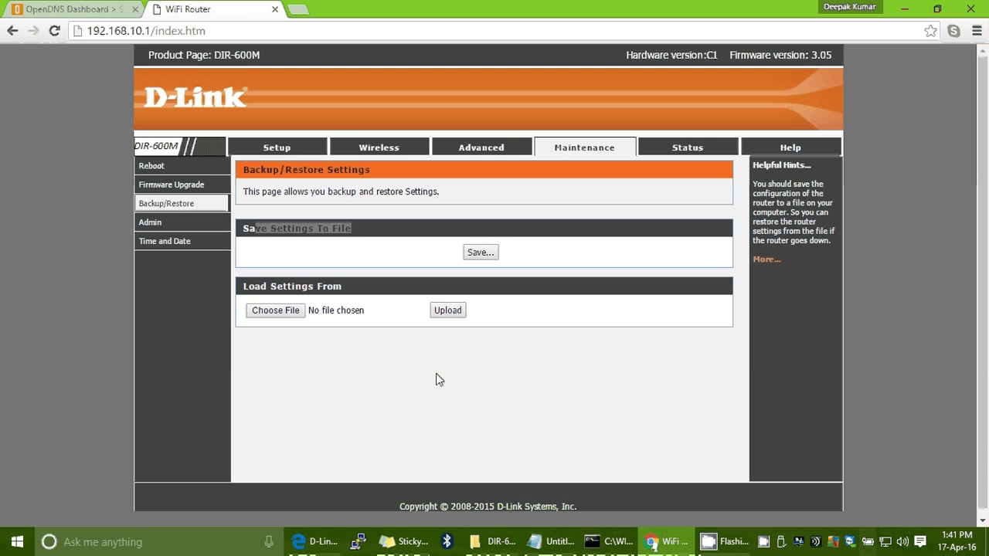
left_click(474, 254)
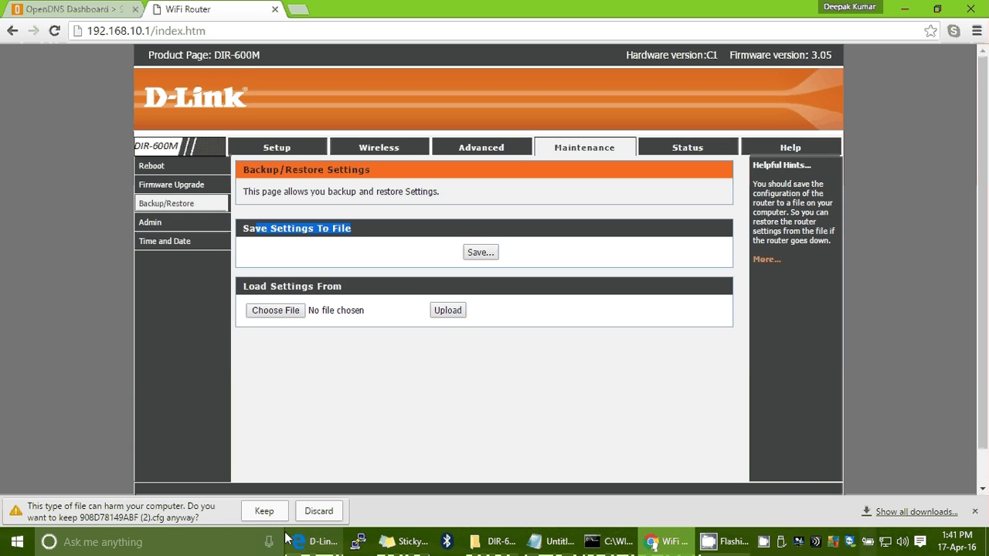
left_click(264, 511)
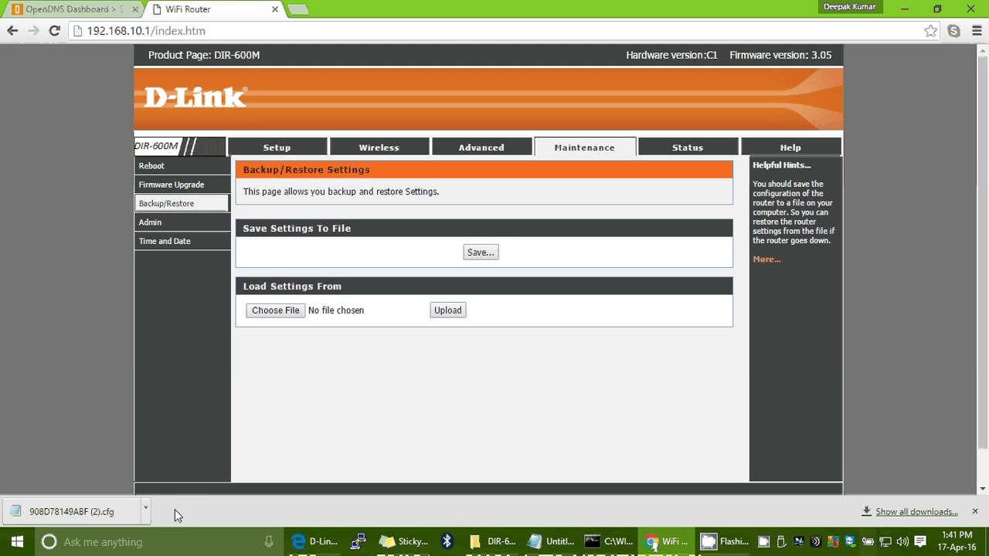
left_click(160, 190)
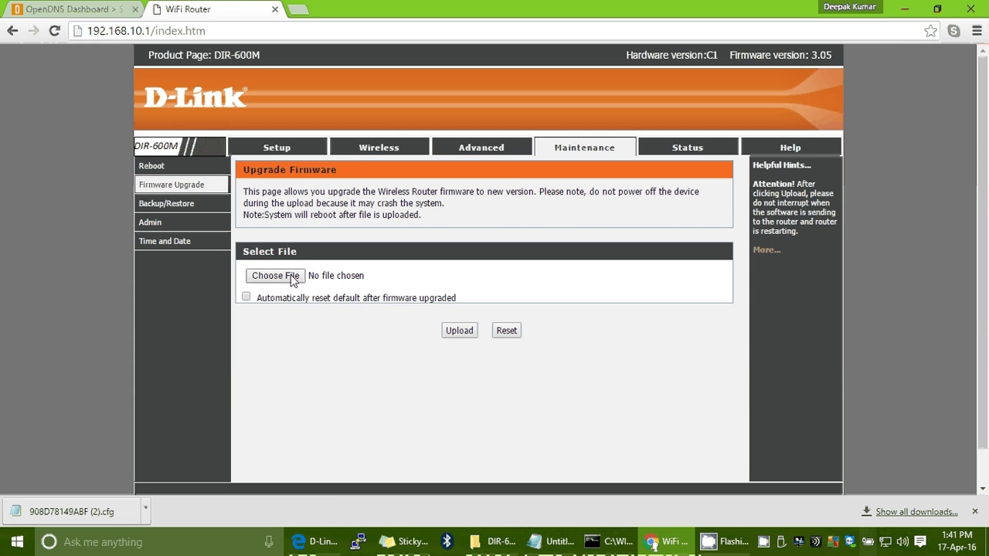
Step: Cancel the reopened file browser so DIR-600M-V3.05B01.img stays selected, with automatic reset unchecked
left_click(275, 276)
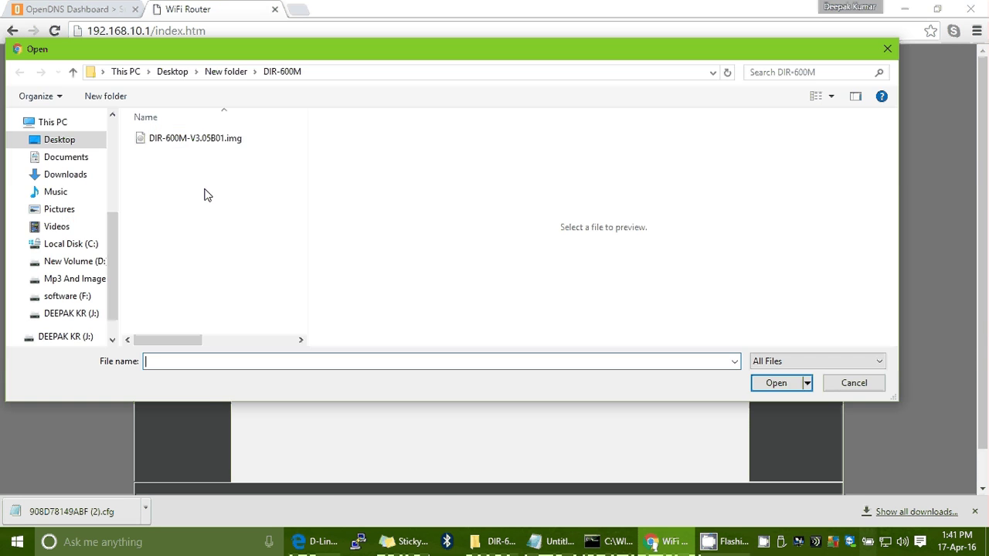
key("Escape")
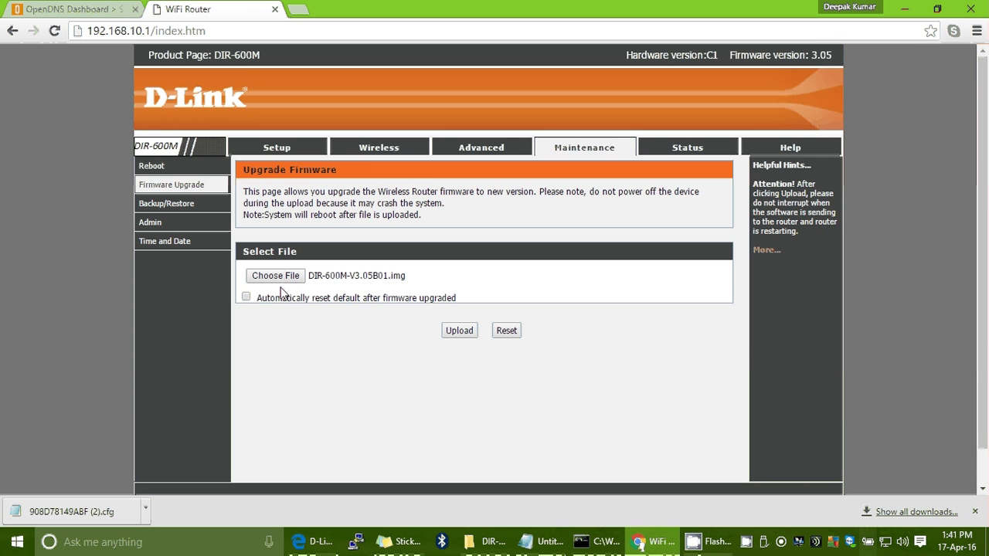
left_click_drag(270, 297, 396, 313)
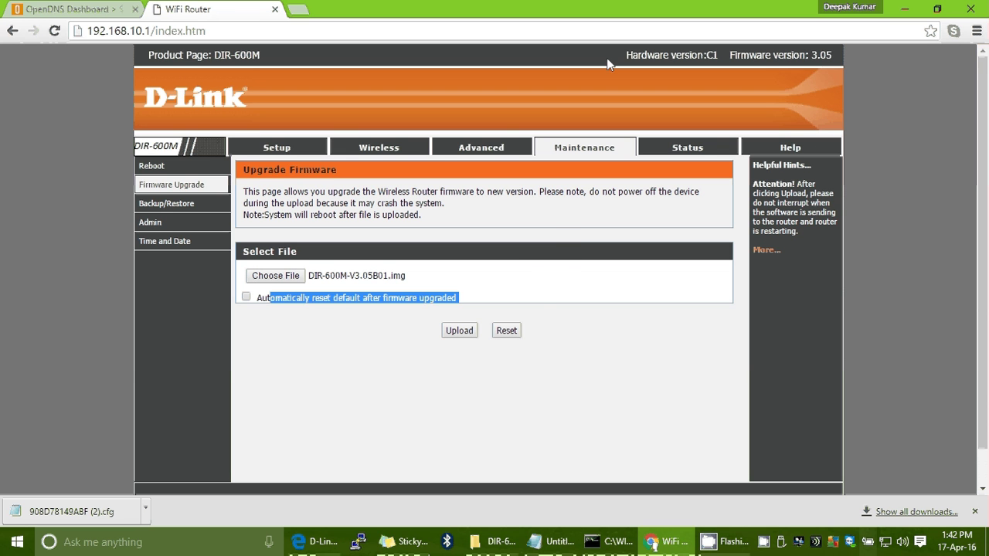
left_click(638, 51)
key("ctrl+a")
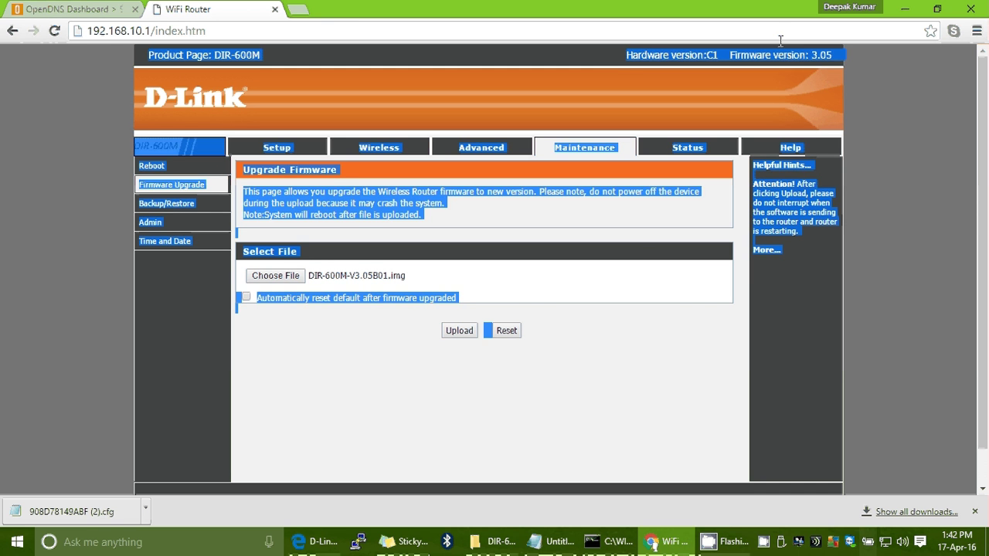
left_click(780, 40)
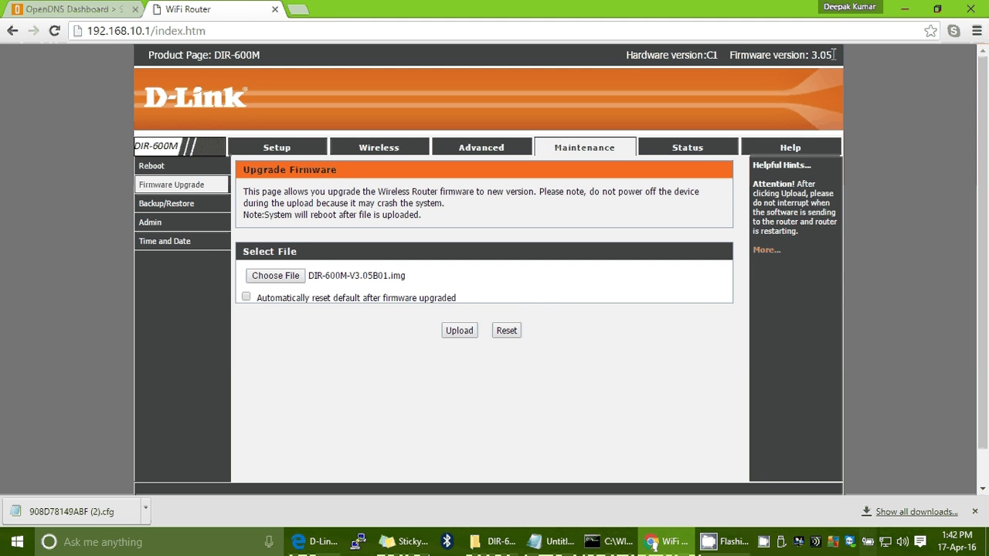
left_click_drag(834, 55, 812, 57)
left_click(178, 53)
left_click_drag(178, 52, 580, 139)
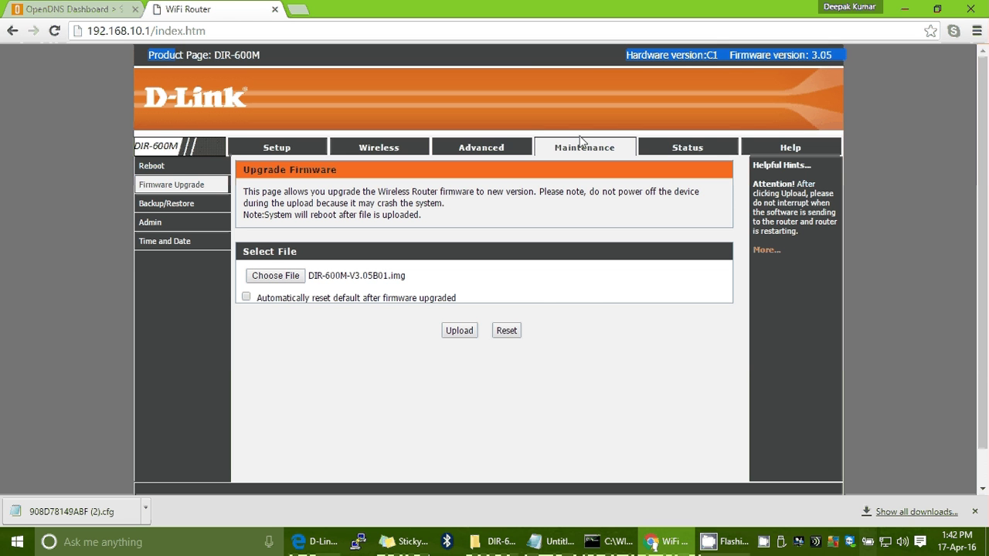
left_click(723, 538)
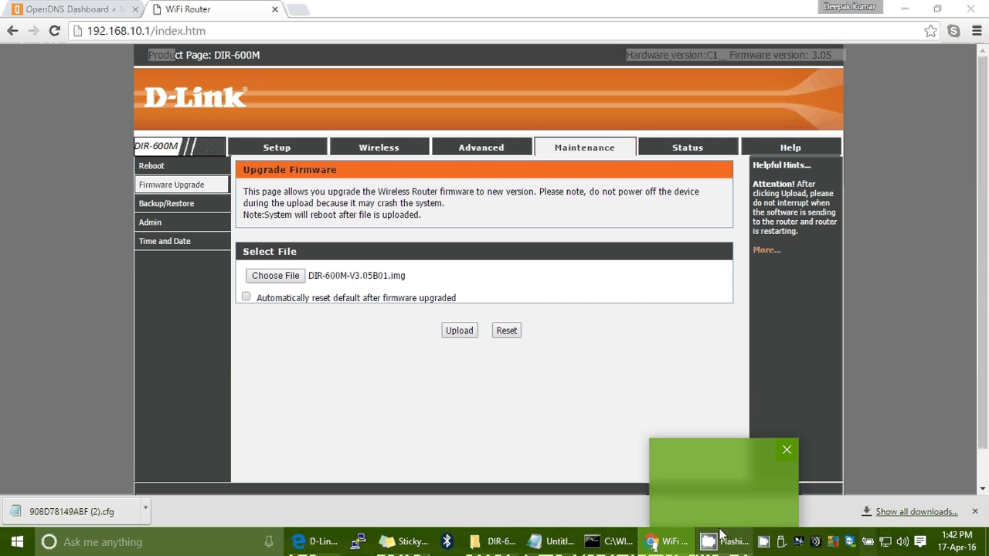
right_click(721, 536)
right_click(762, 544)
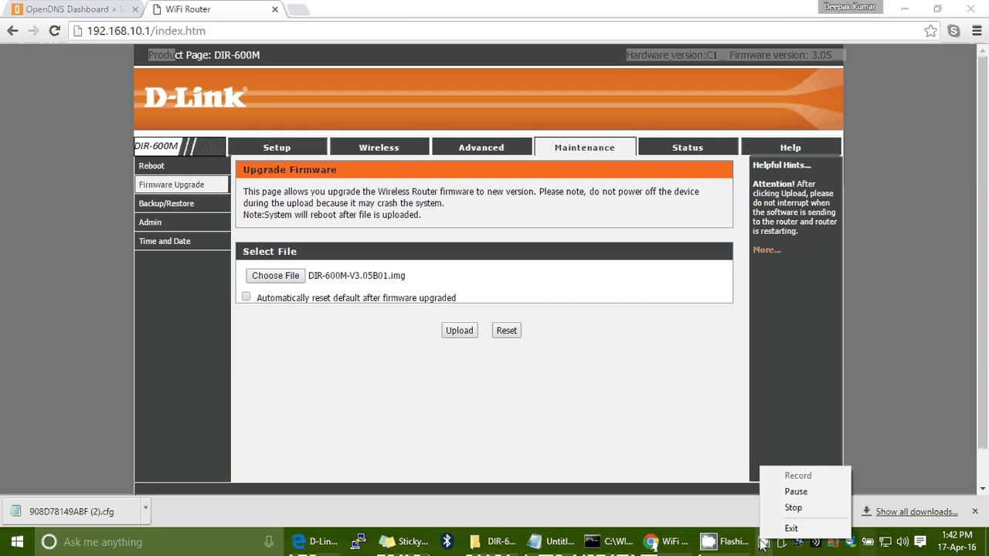
left_click(790, 507)
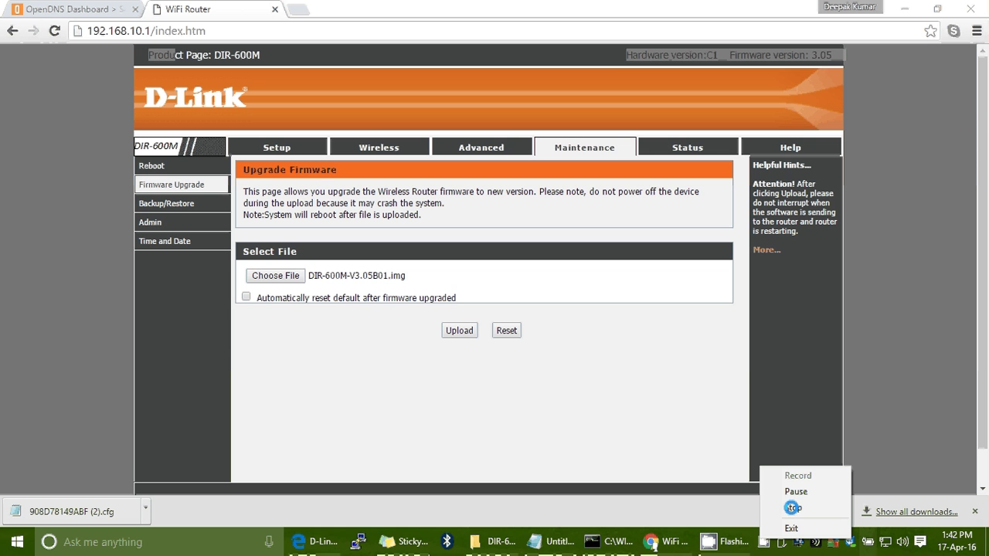